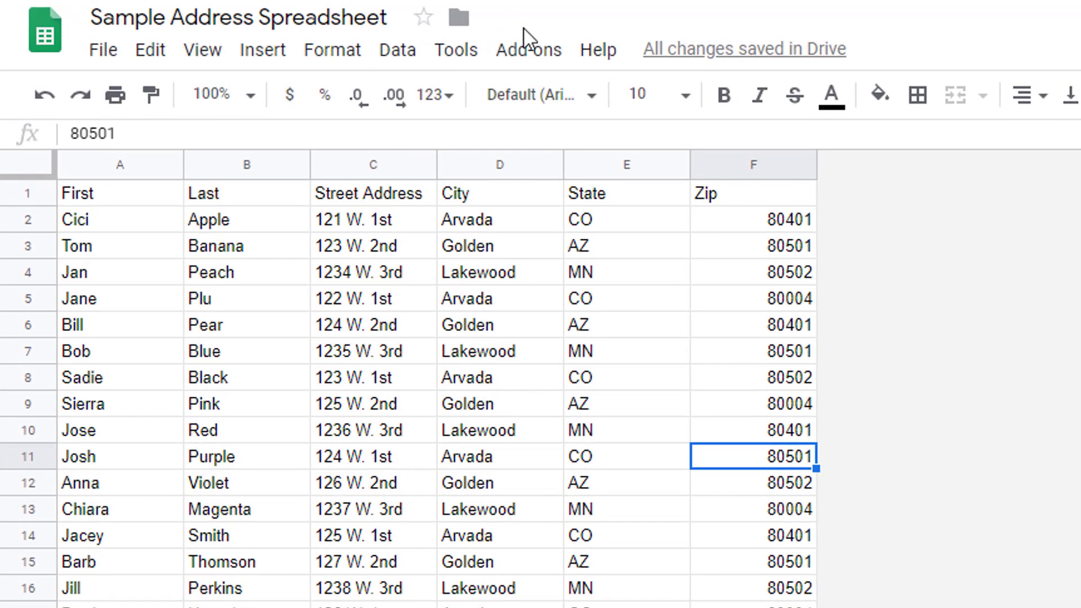
# Step: Find the Autocrat add-on in the G Suite Marketplace, check its listing's install status, and close the marketplace
pyautogui.click(527, 49)
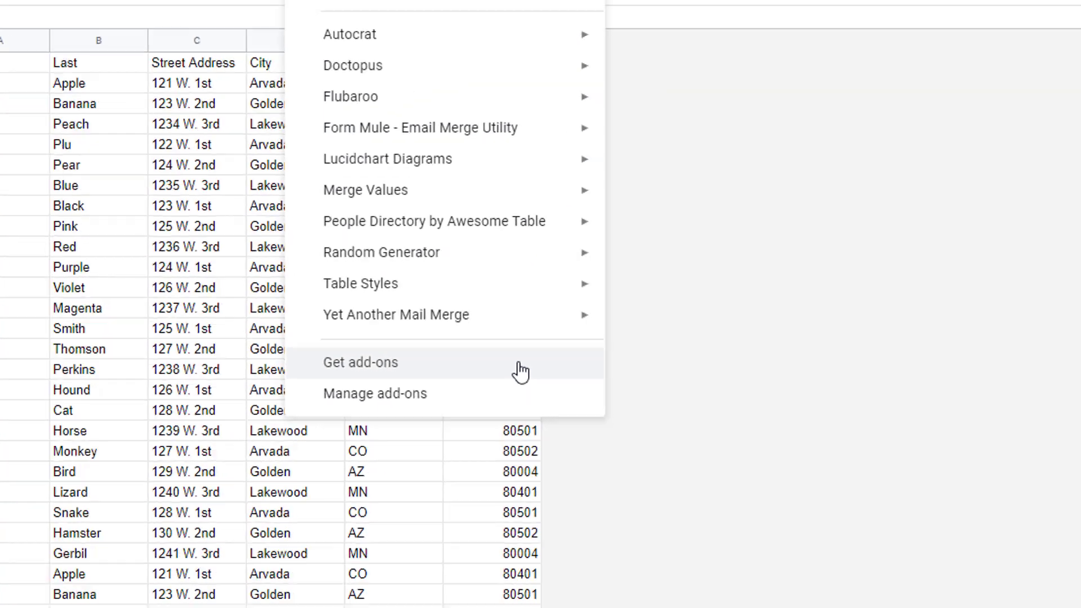
pyautogui.click(755, 502)
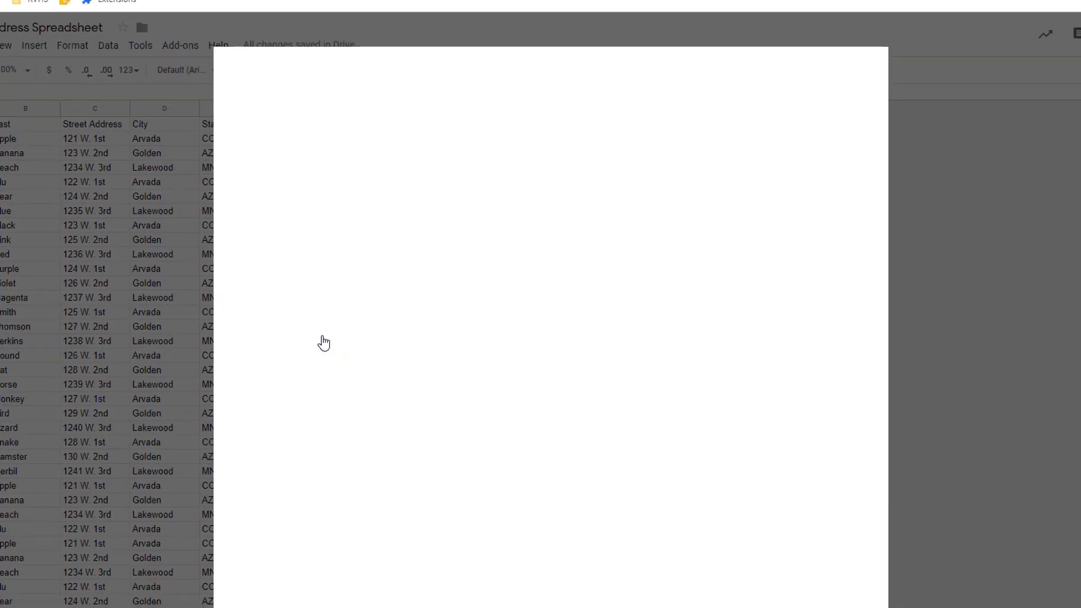
pyautogui.click(662, 62)
pyautogui.write('auto')
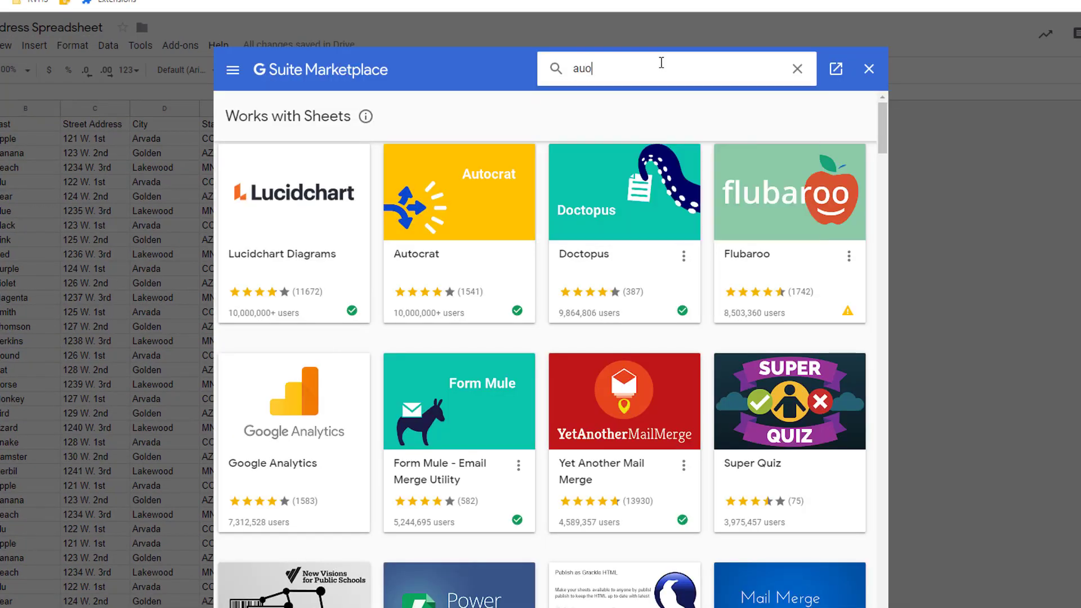
pyautogui.click(621, 85)
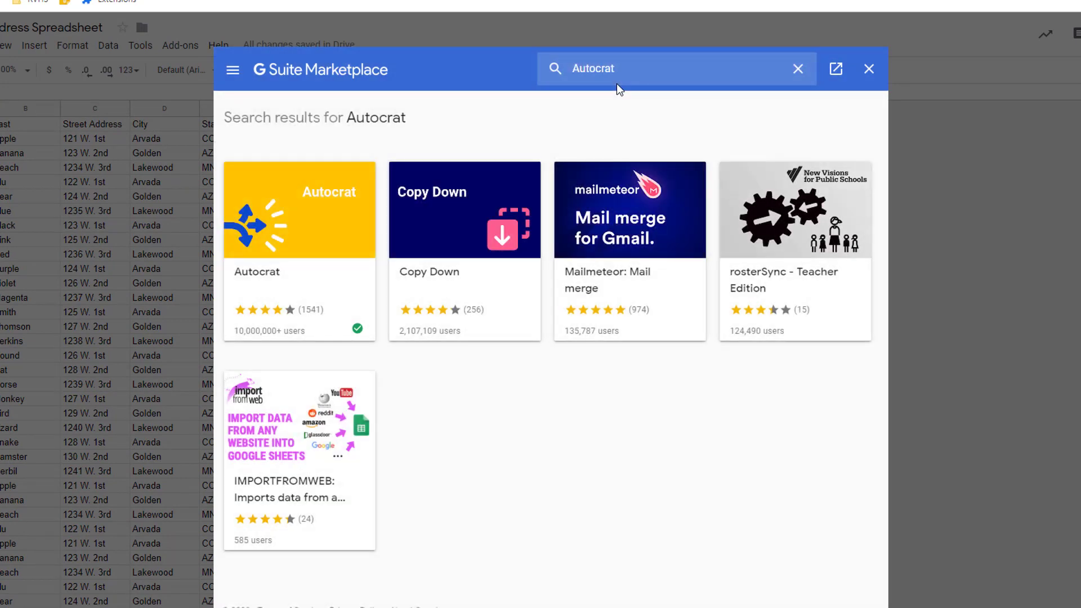
pyautogui.click(319, 227)
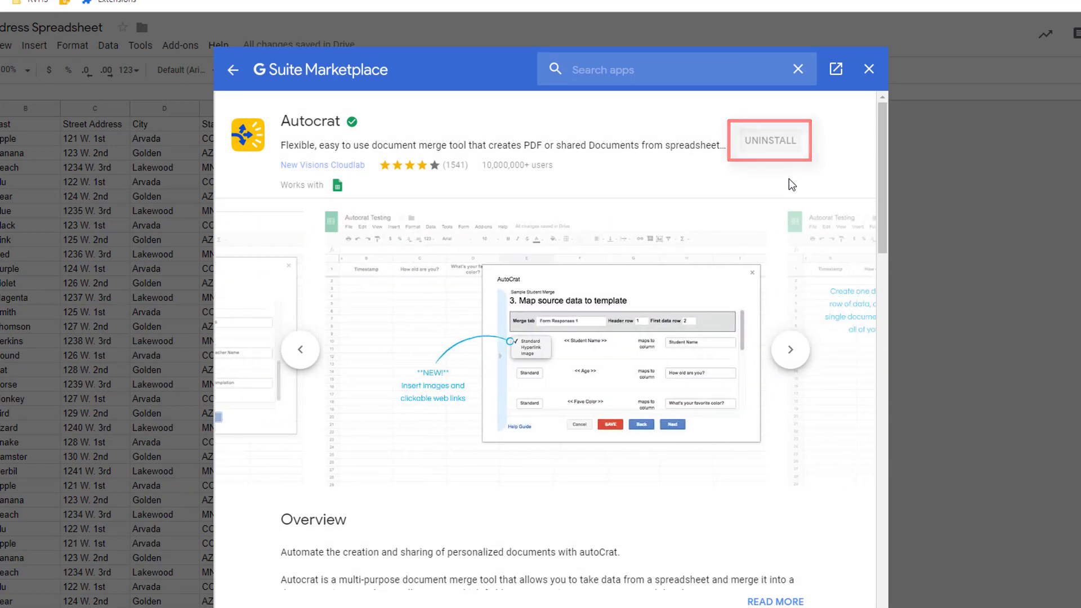
pyautogui.click(869, 69)
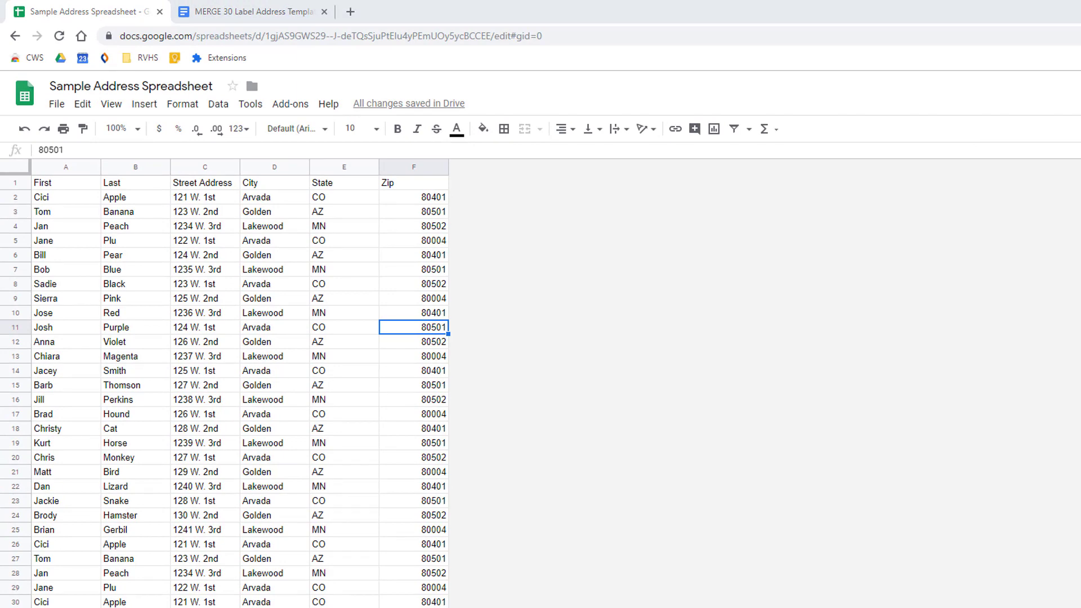
# Step: In the MERGE 30 Label Address Template B document, replace the First and Last tags with a single <<full name>> tag
pyautogui.click(231, 11)
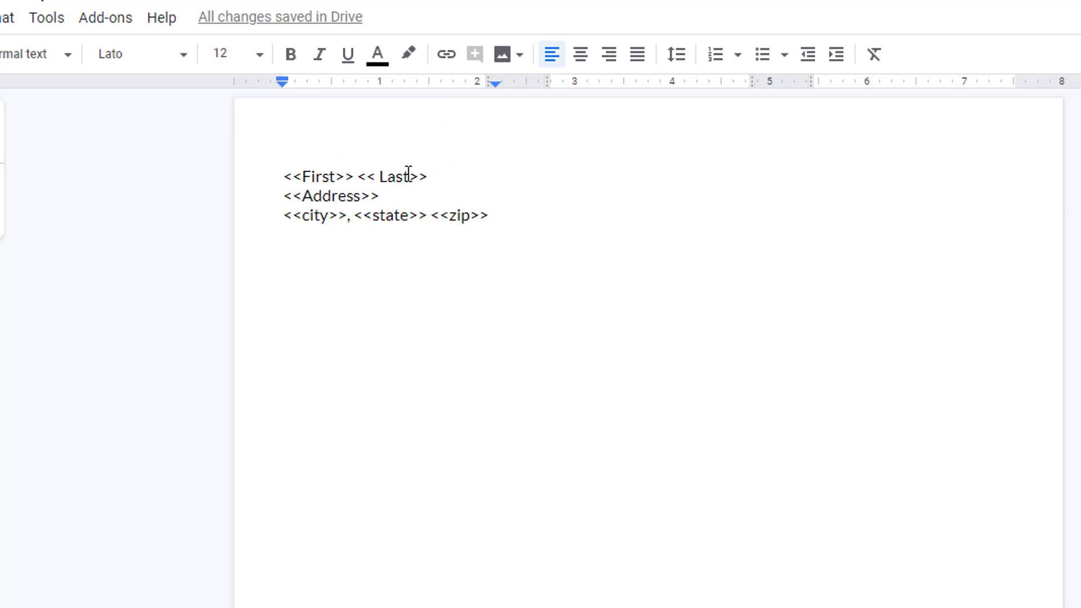
pyautogui.moveTo(409, 174); pyautogui.dragTo(305, 180)
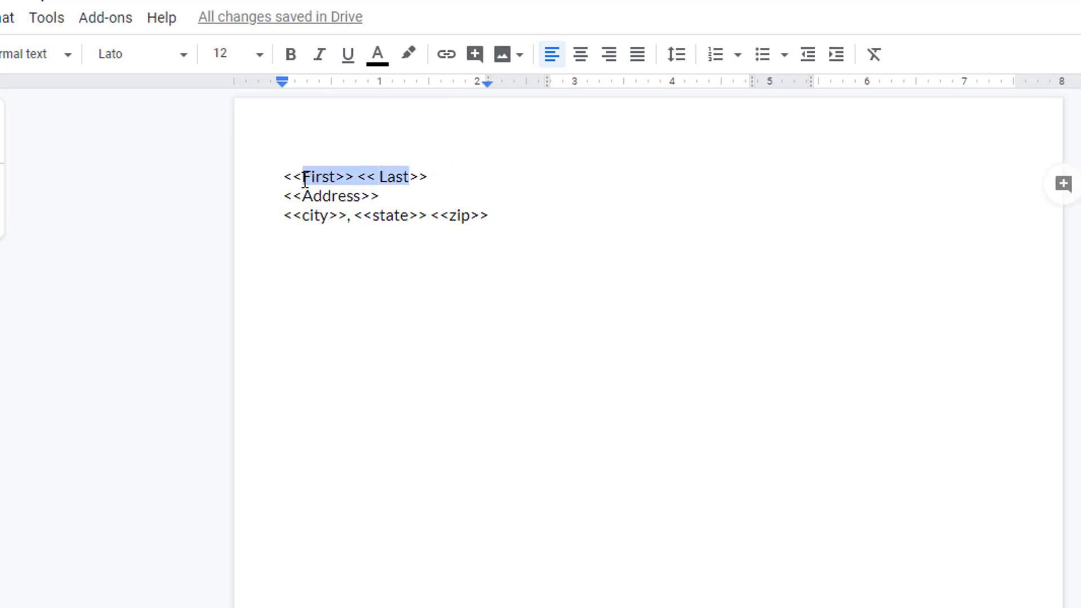
pyautogui.write('full na')
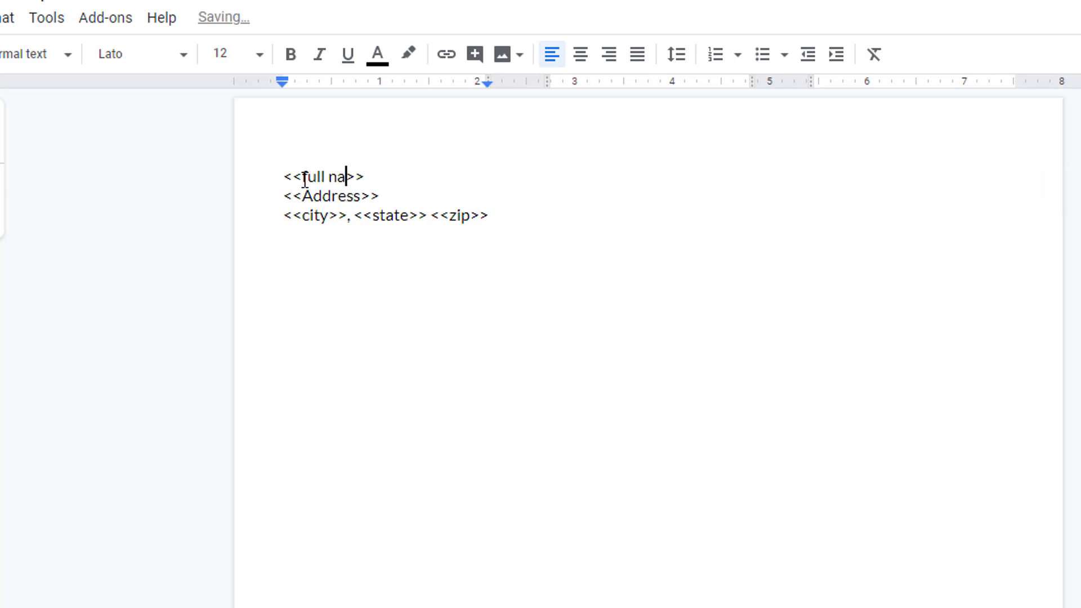
pyautogui.write('me')
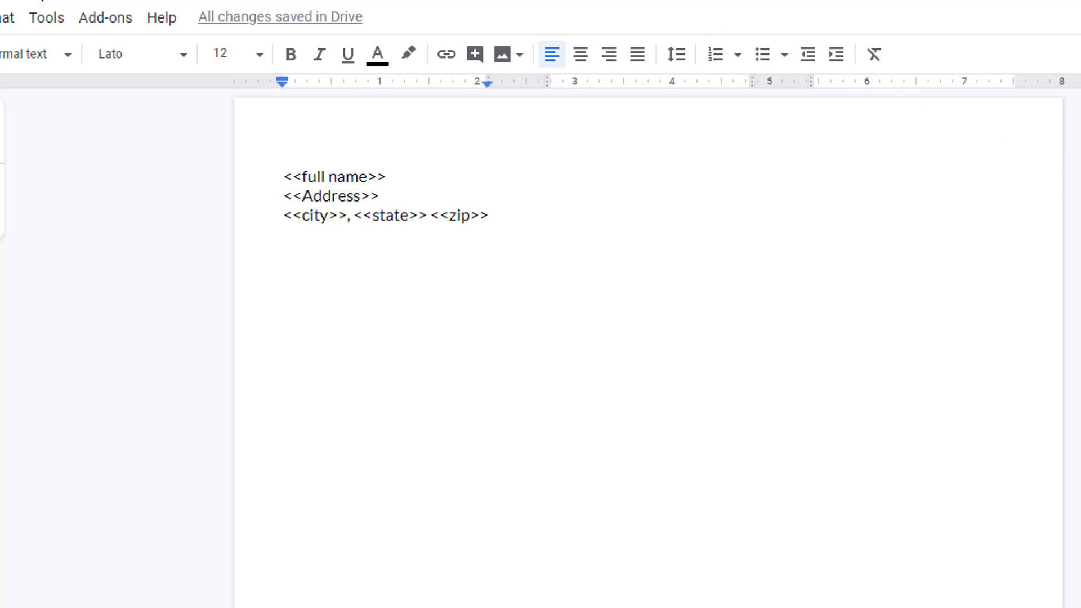
# Step: Undo the full name edit in the template to restore the separate First and Last tags
pyautogui.hotkey('ctrl', 'z')
pyautogui.hotkey('ctrl', 'z')
pyautogui.hotkey('ctrl', 'z')
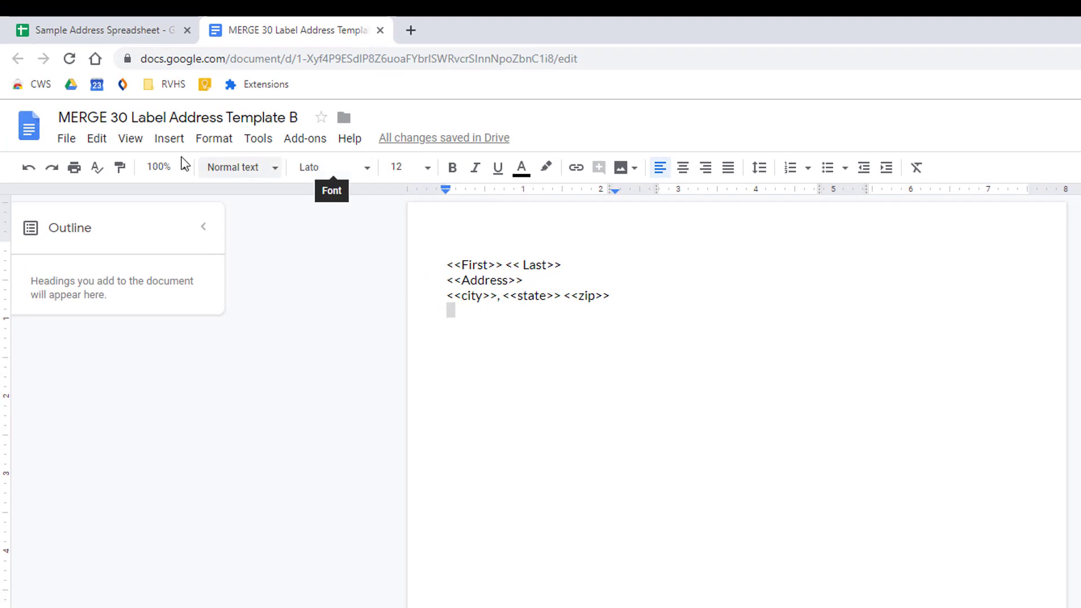
# Step: Return to the Sample Address Spreadsheet, open Autocrat and create a new merge job named Labels Demo
pyautogui.click(136, 32)
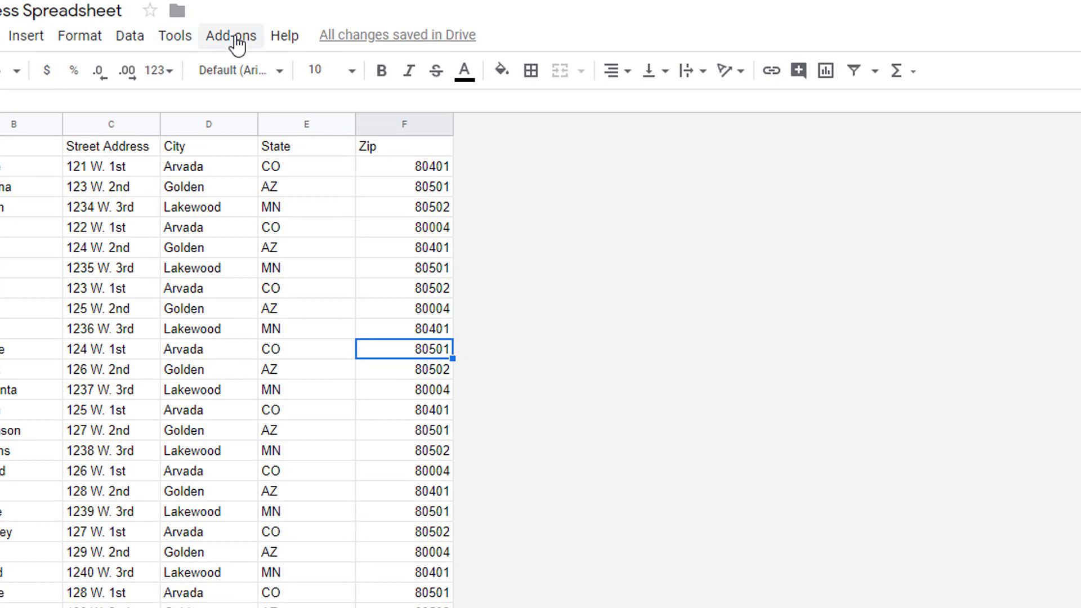
pyautogui.click(236, 42)
pyautogui.moveTo(319, 125)
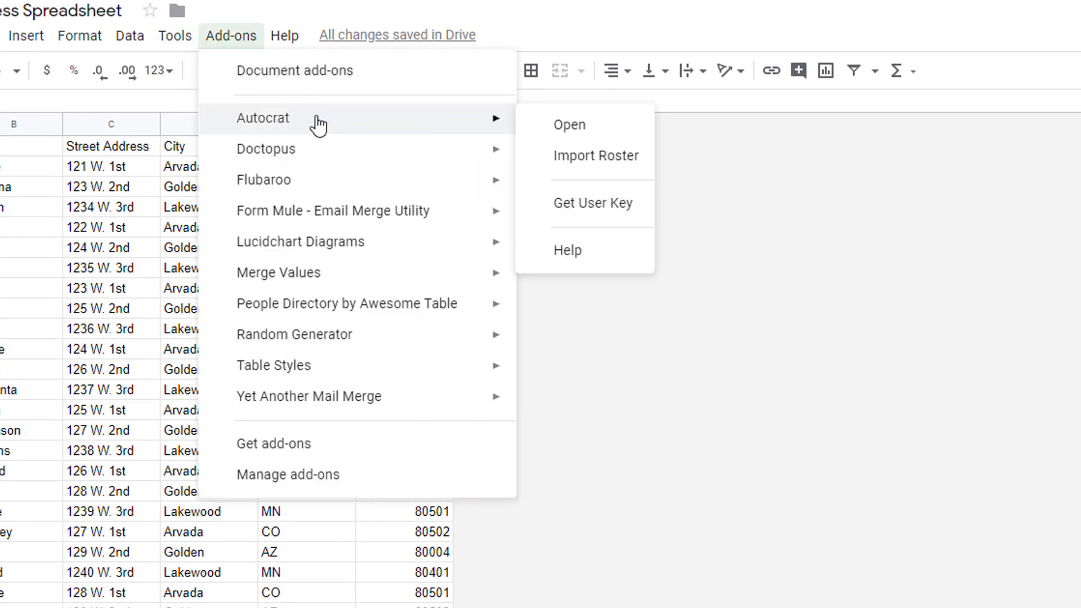
pyautogui.click(626, 126)
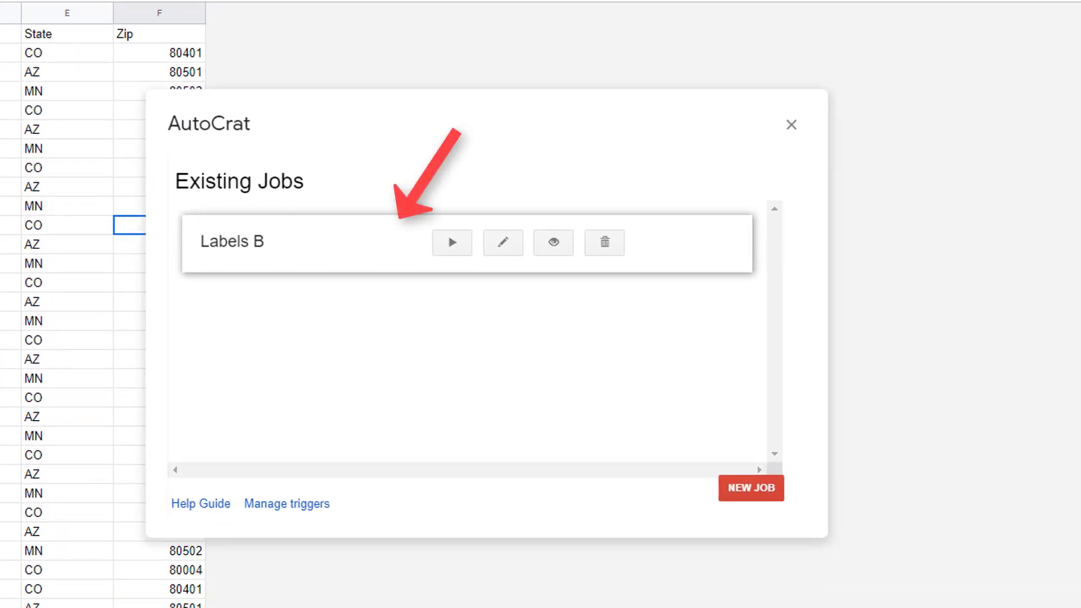
pyautogui.click(741, 489)
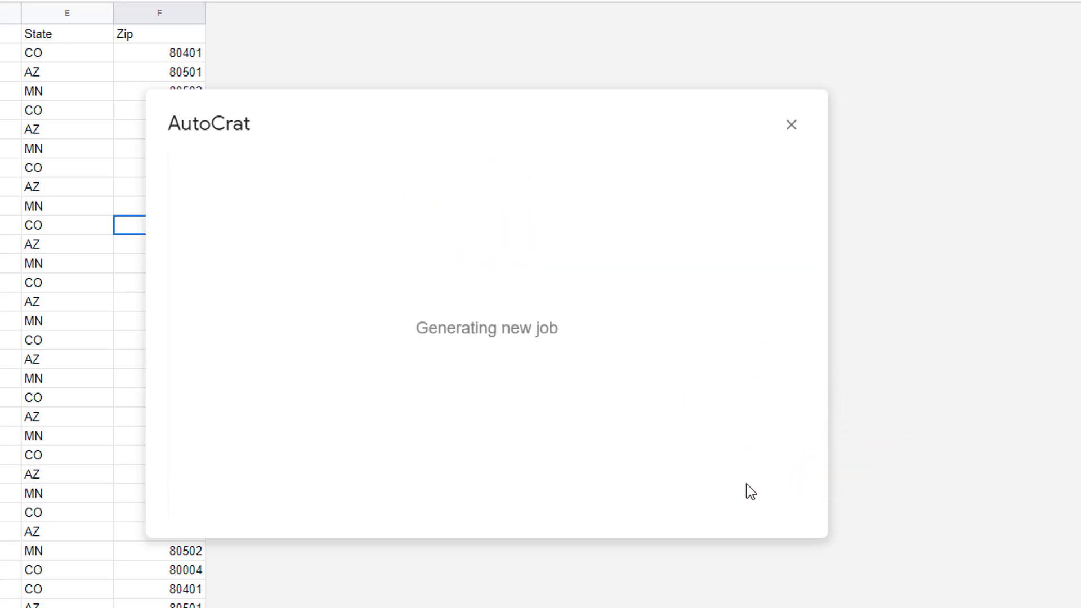
pyautogui.click(381, 248)
pyautogui.write('Labels Demo')
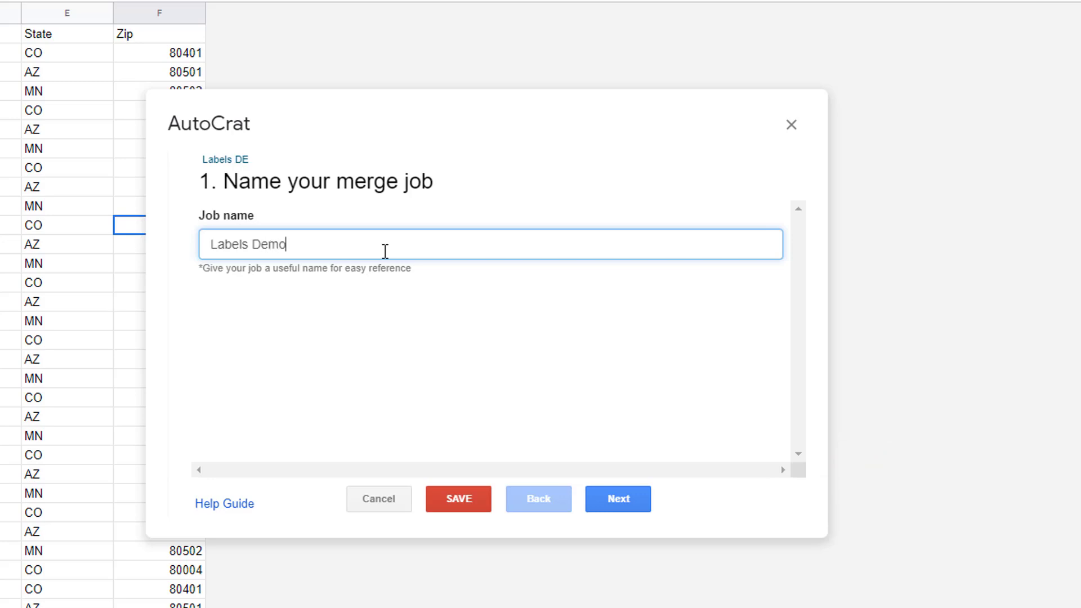
pyautogui.click(622, 505)
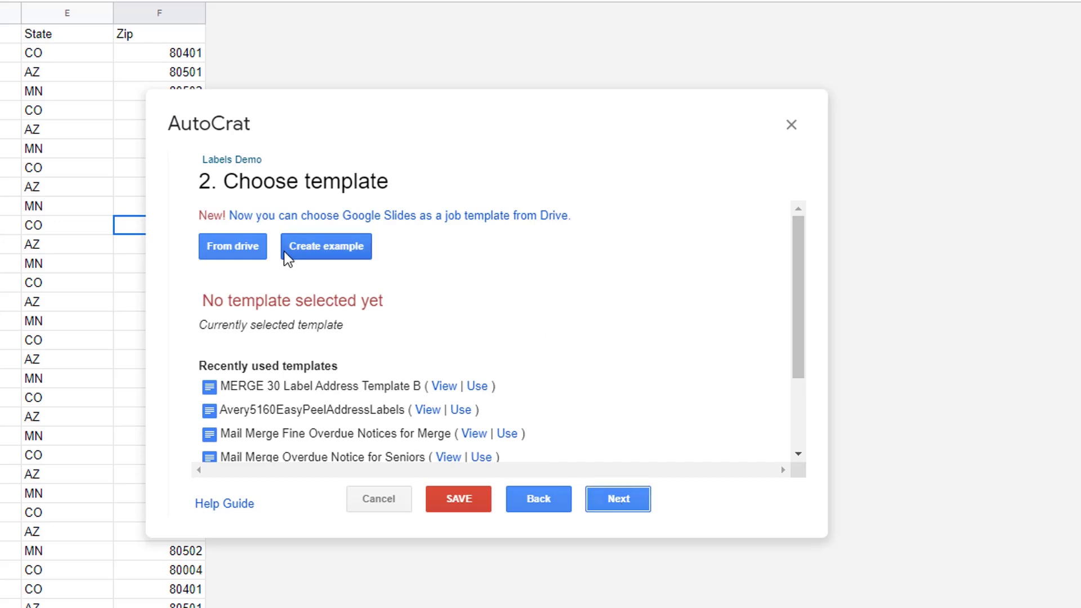
# Step: Choose MERGE 30 Label Address Template B from Drive as the job's template and continue to the data mapping
pyautogui.click(245, 251)
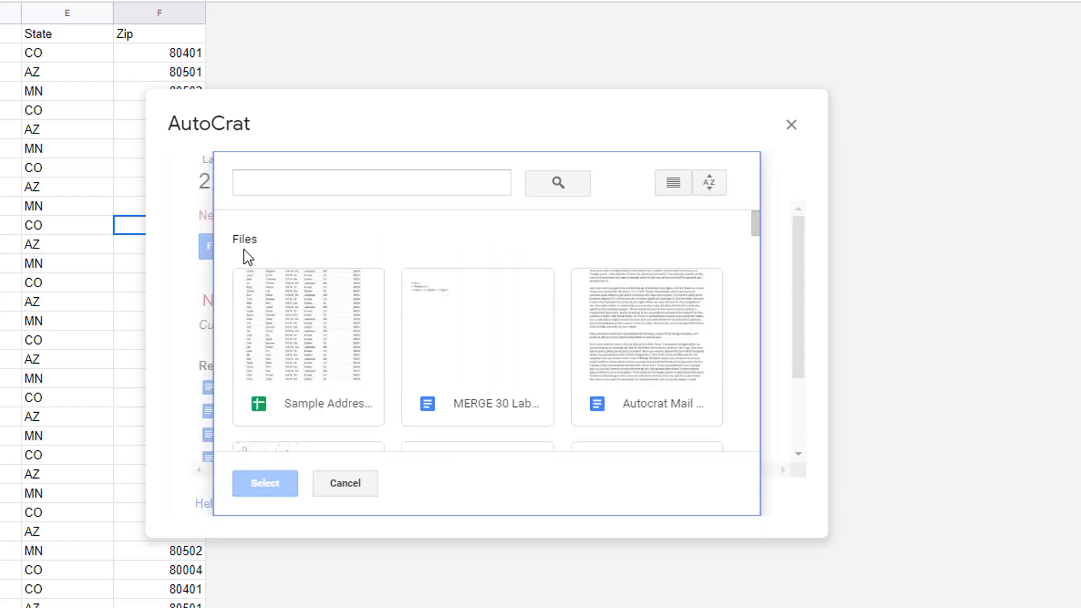
pyautogui.click(488, 346)
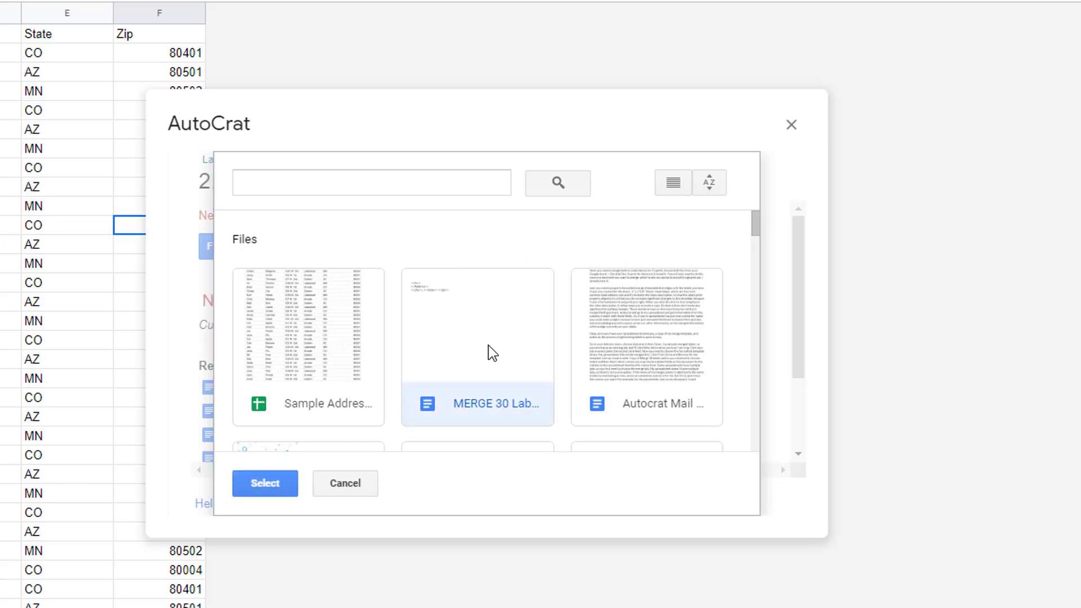
pyautogui.click(260, 494)
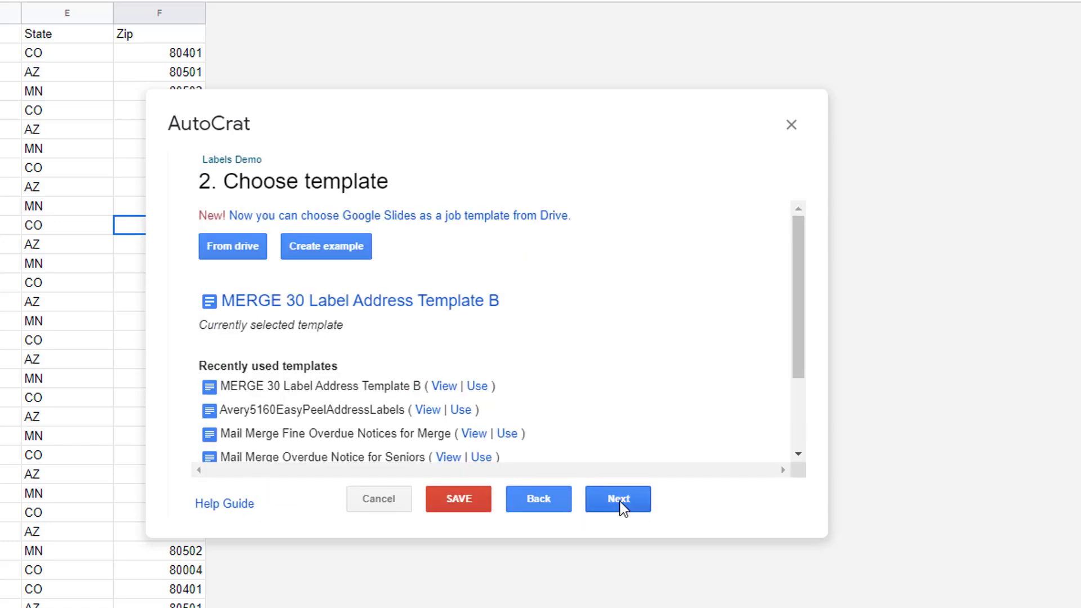
pyautogui.click(619, 500)
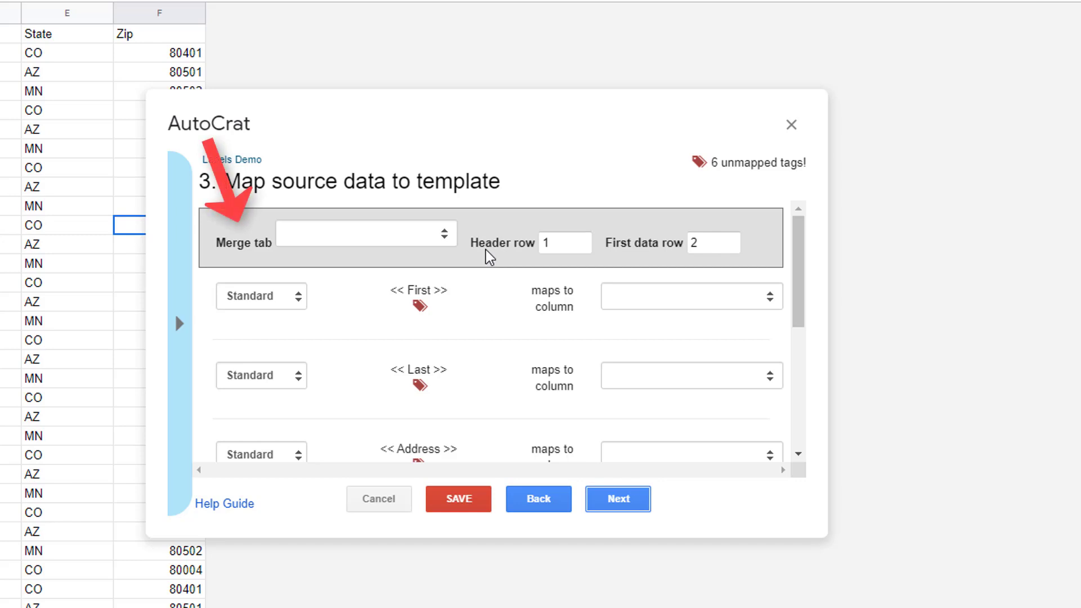
# Step: Set the merge tab to Sheet1 and map the Last and Address tags to the Last and Street Address columns
pyautogui.click(449, 239)
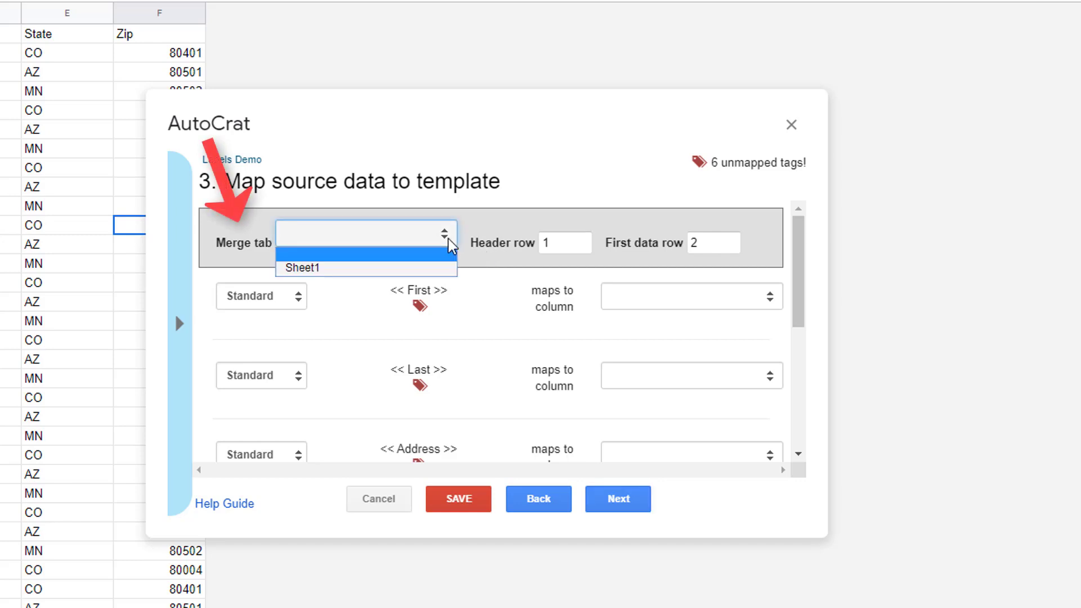
pyautogui.click(332, 270)
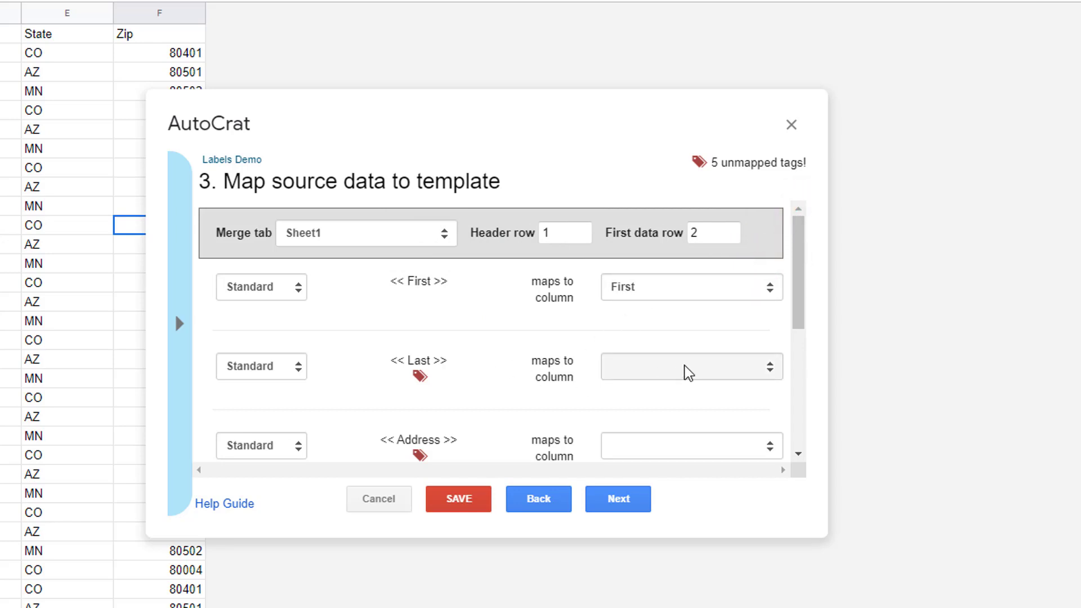
pyautogui.click(726, 369)
pyautogui.click(724, 415)
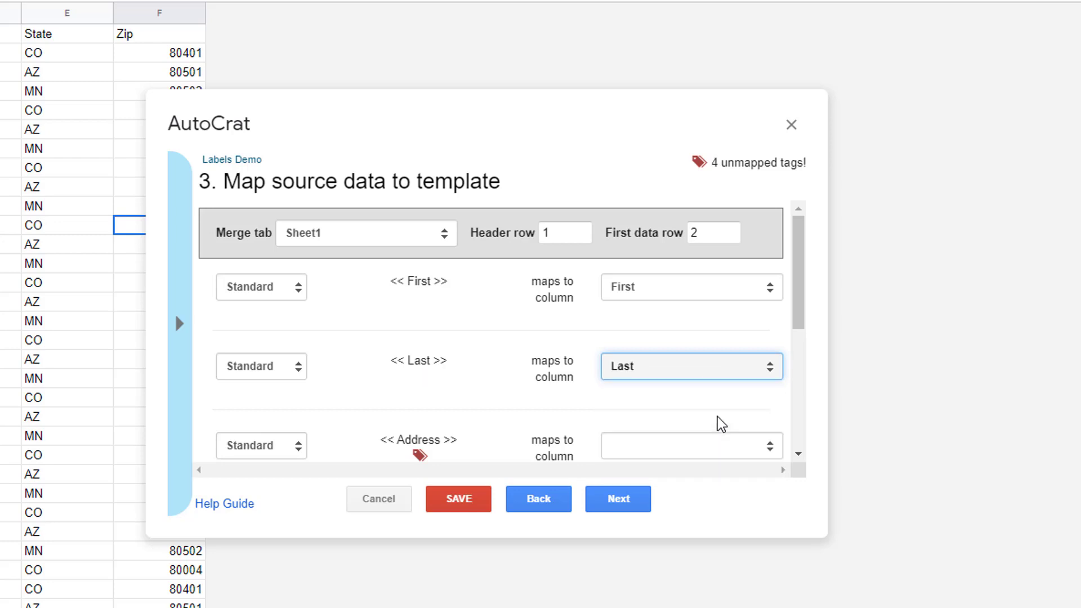
pyautogui.scroll(-3, 704, 391)
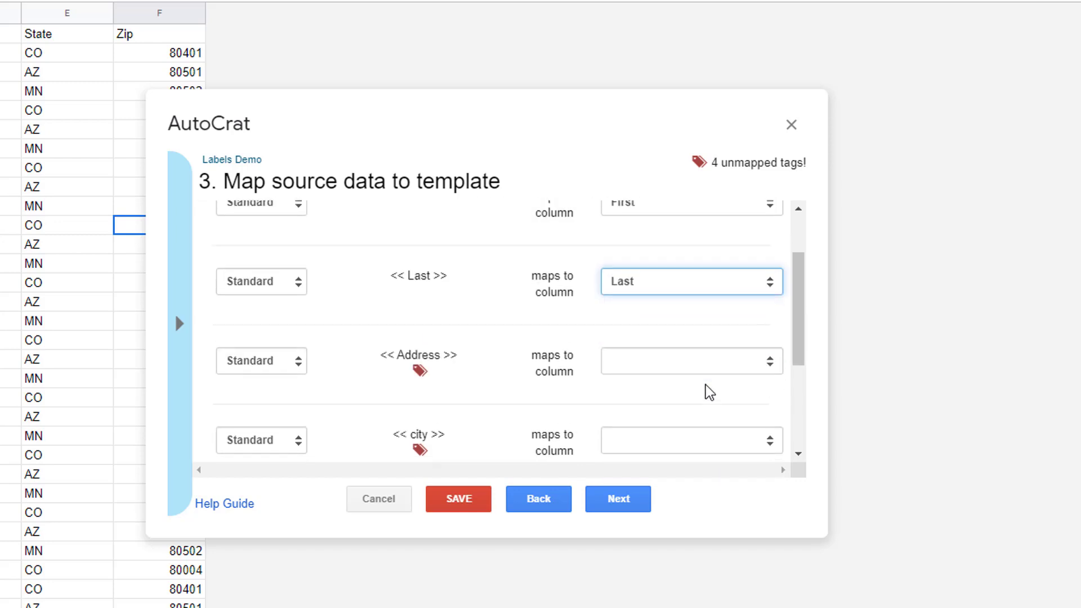
pyautogui.click(705, 273)
pyautogui.click(697, 326)
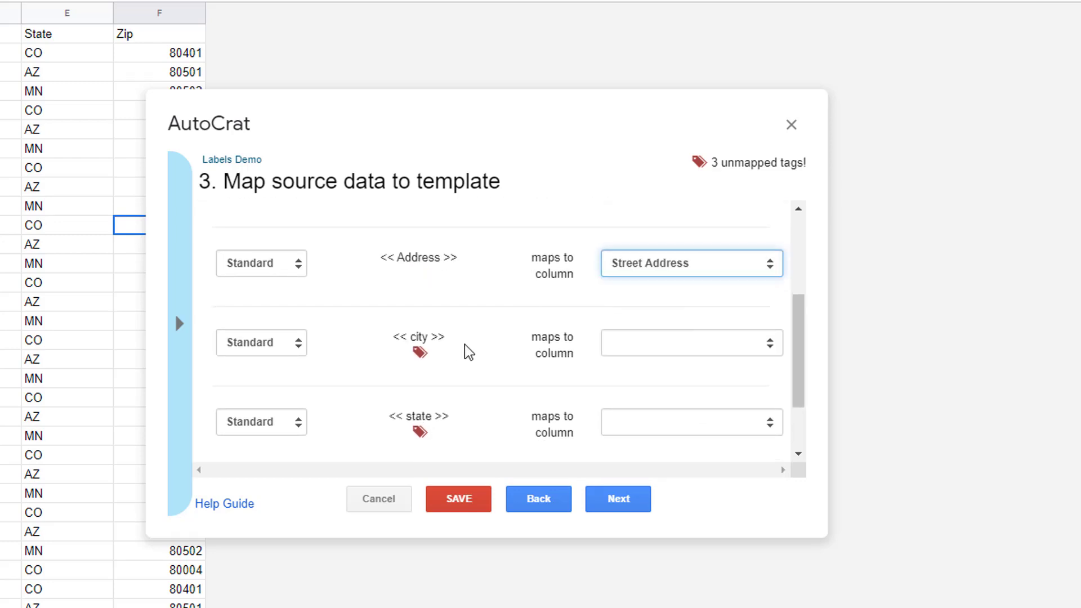
# Step: Map the city, state and zip tags to the City, State and Zip columns, and continue to the file settings
pyautogui.scroll(-2, 468, 350)
pyautogui.click(668, 261)
pyautogui.click(654, 331)
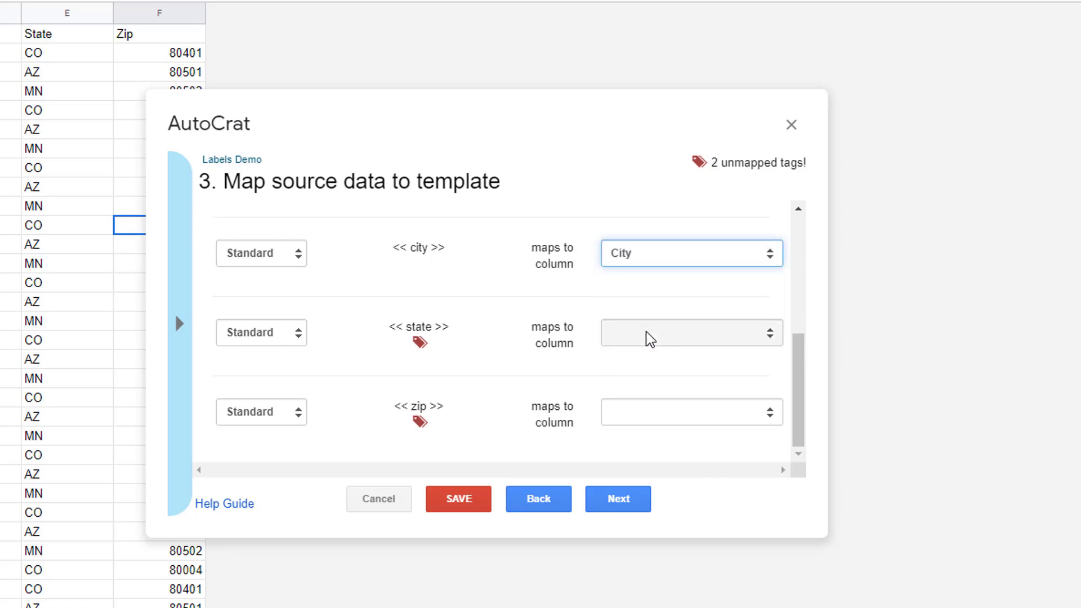
pyautogui.click(676, 336)
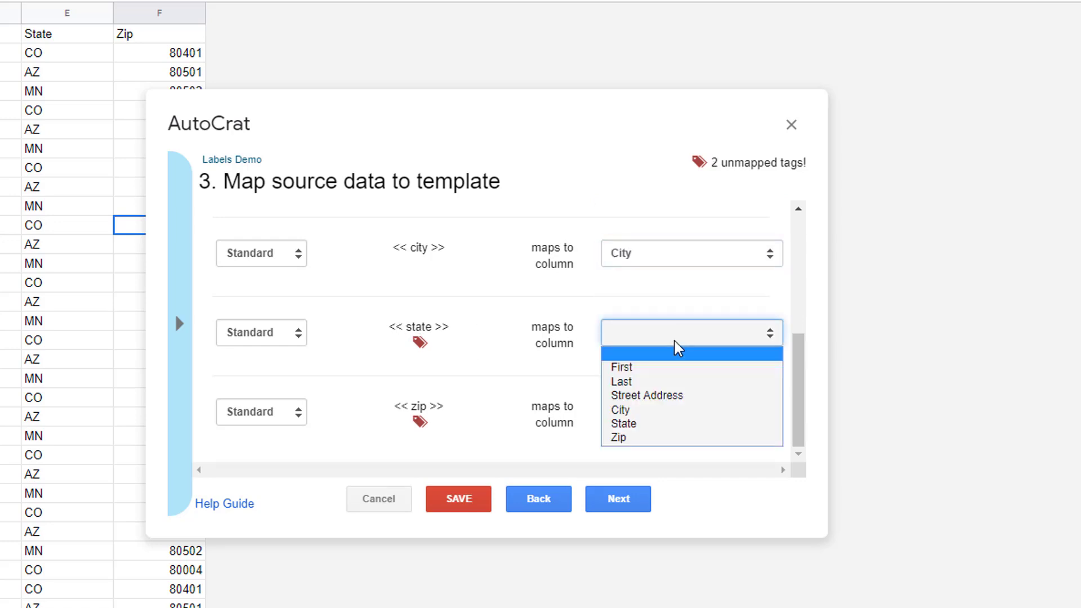
pyautogui.click(657, 423)
pyautogui.click(688, 417)
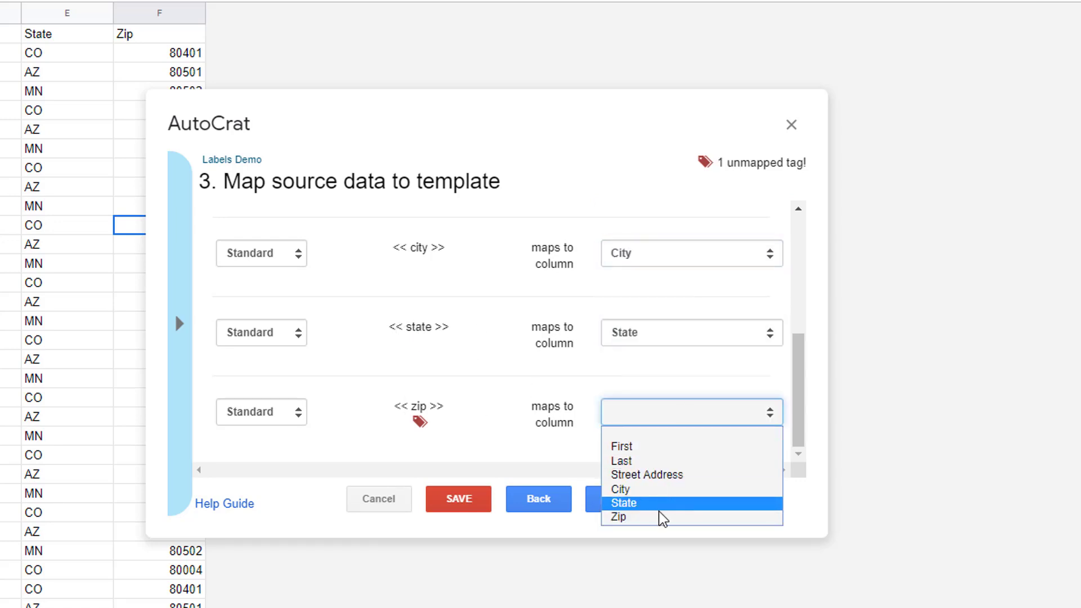
pyautogui.click(659, 515)
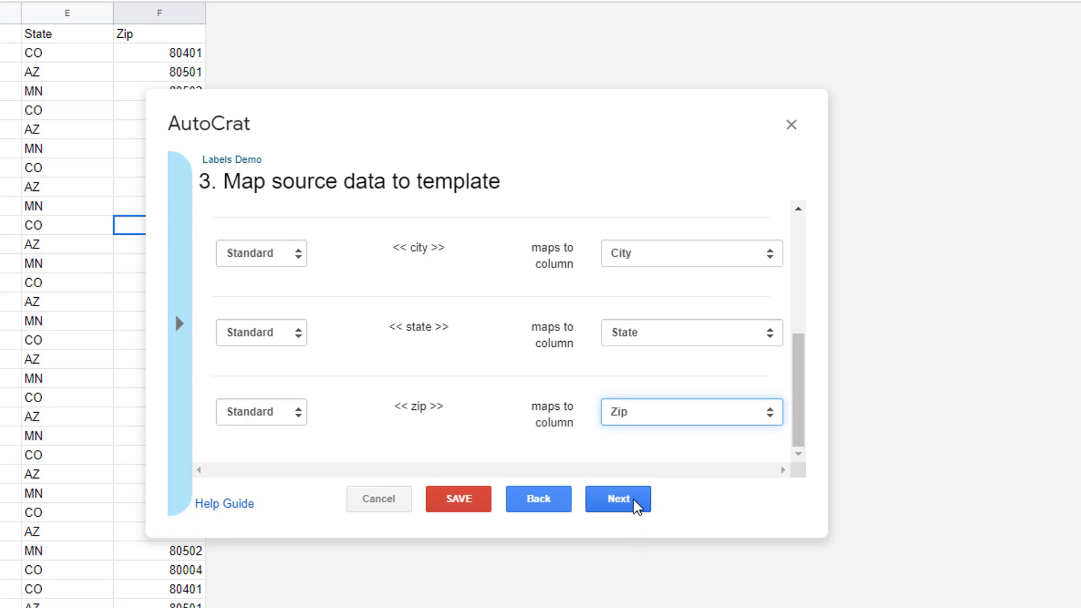
pyautogui.click(618, 500)
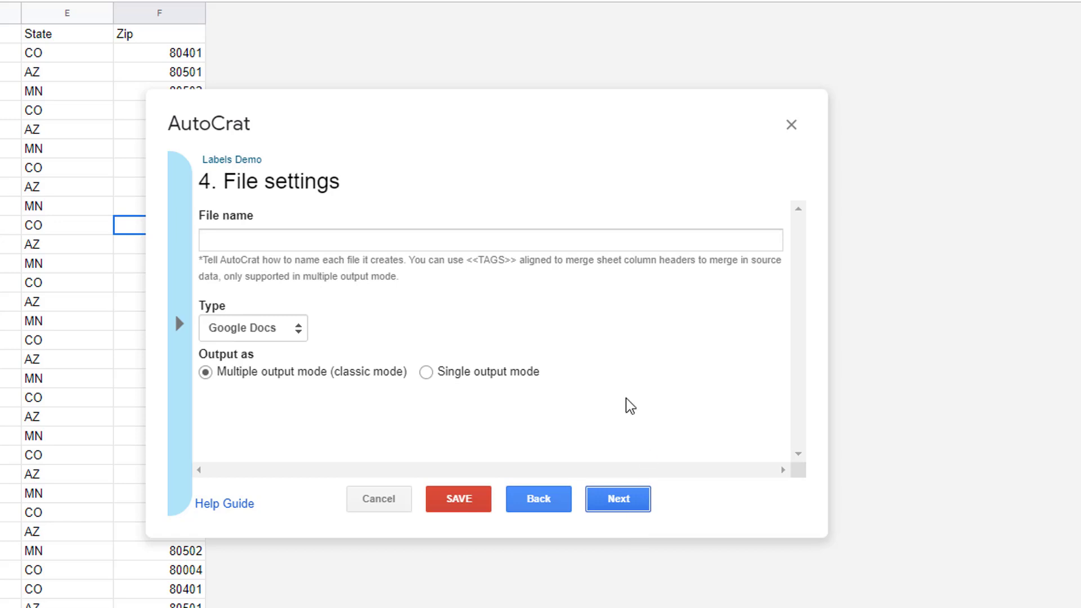
# Step: Name the output file Merged Labels Demo, set single output mode without page breaks between data rows, and continue to the destination folder
pyautogui.click(559, 238)
pyautogui.write('Merg')
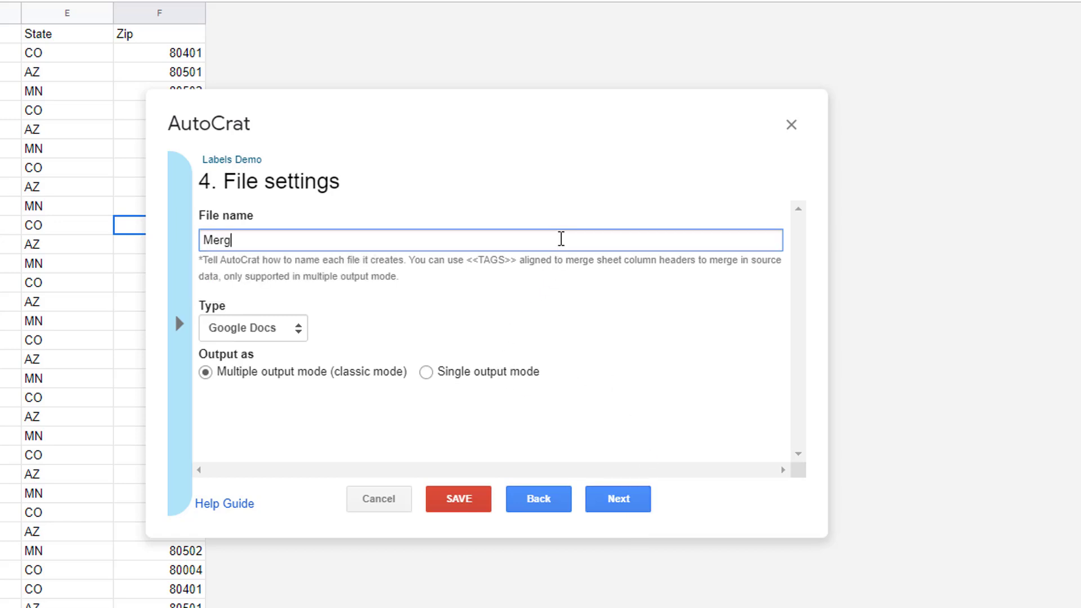
pyautogui.write('ed Labels Demo')
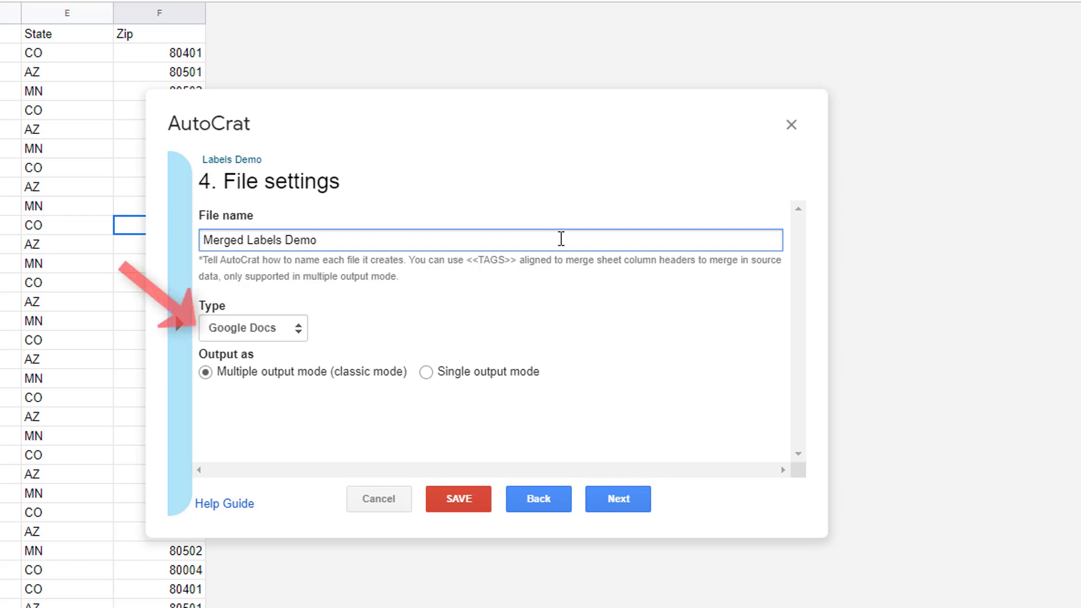
pyautogui.click(428, 373)
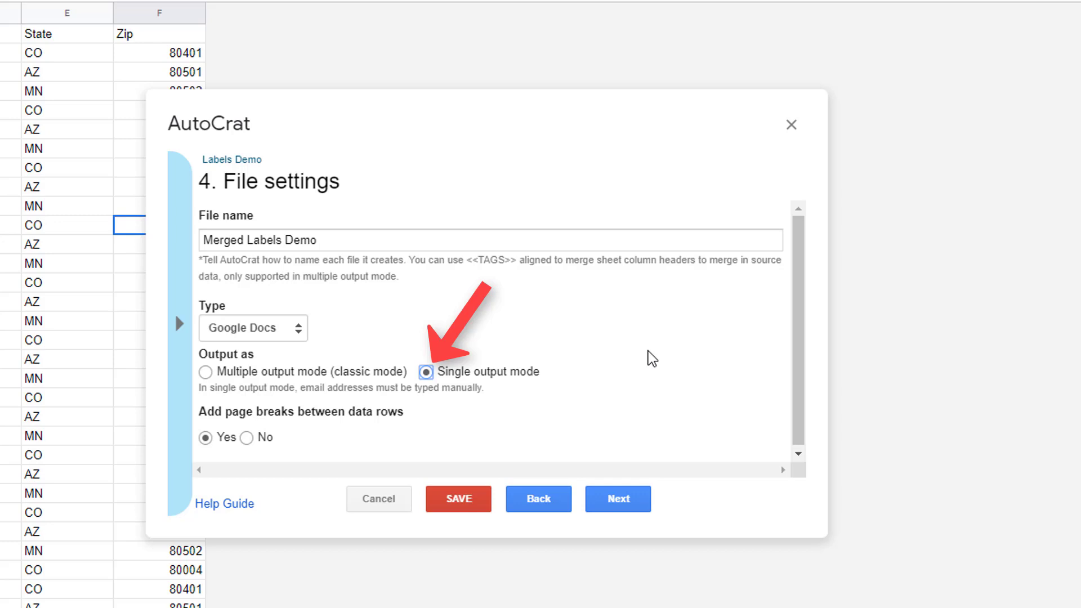
pyautogui.scroll(-1, 648, 350)
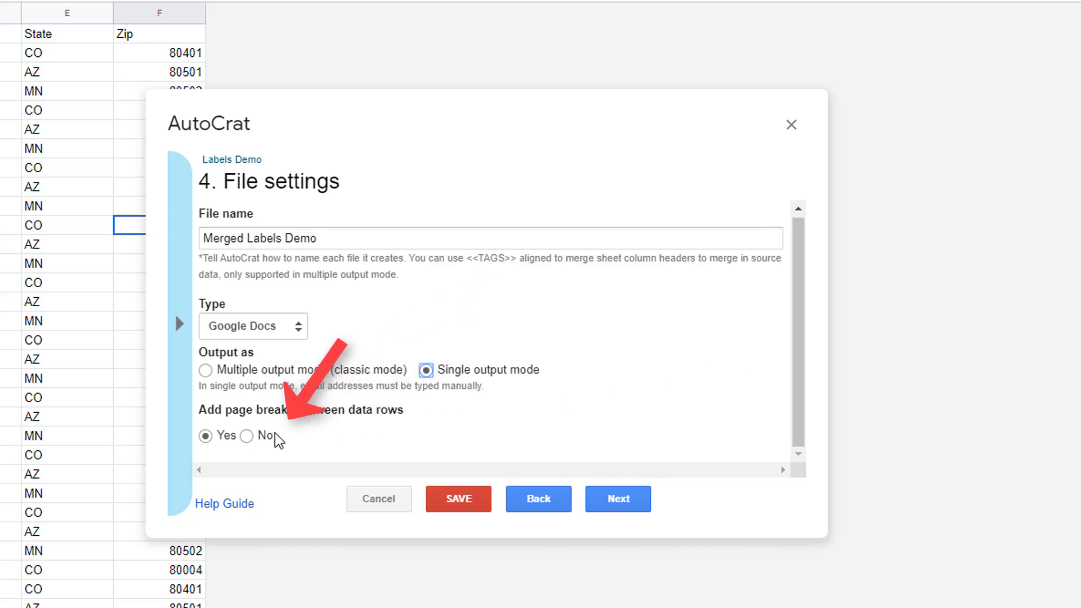
pyautogui.click(248, 438)
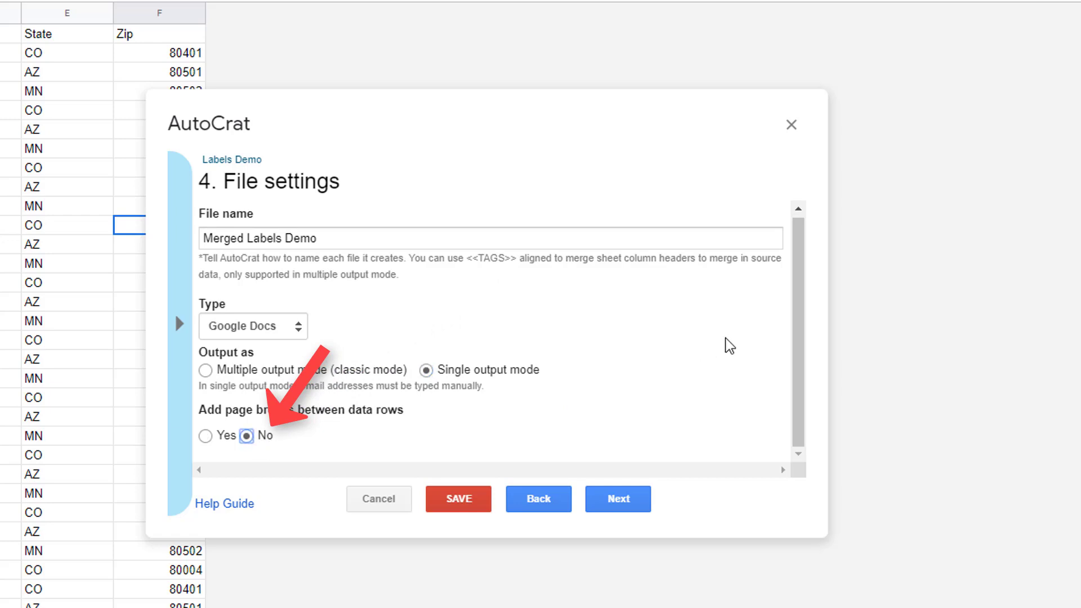
pyautogui.click(617, 502)
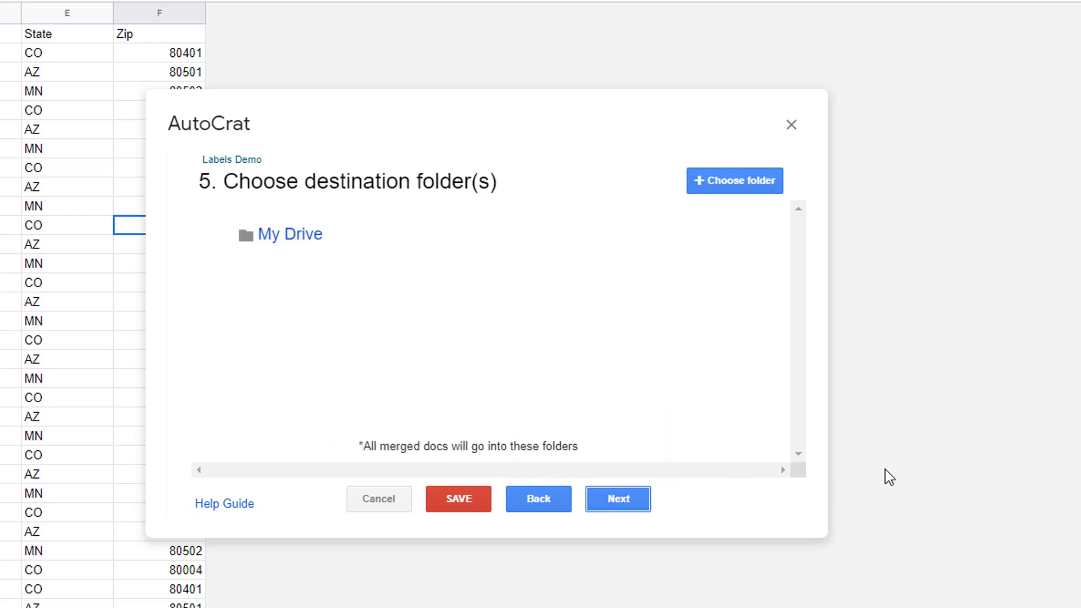
# Step: Accept the default folder, dynamic reference, merge condition, sharing and trigger settings, and save the Labels Demo job
pyautogui.click(624, 502)
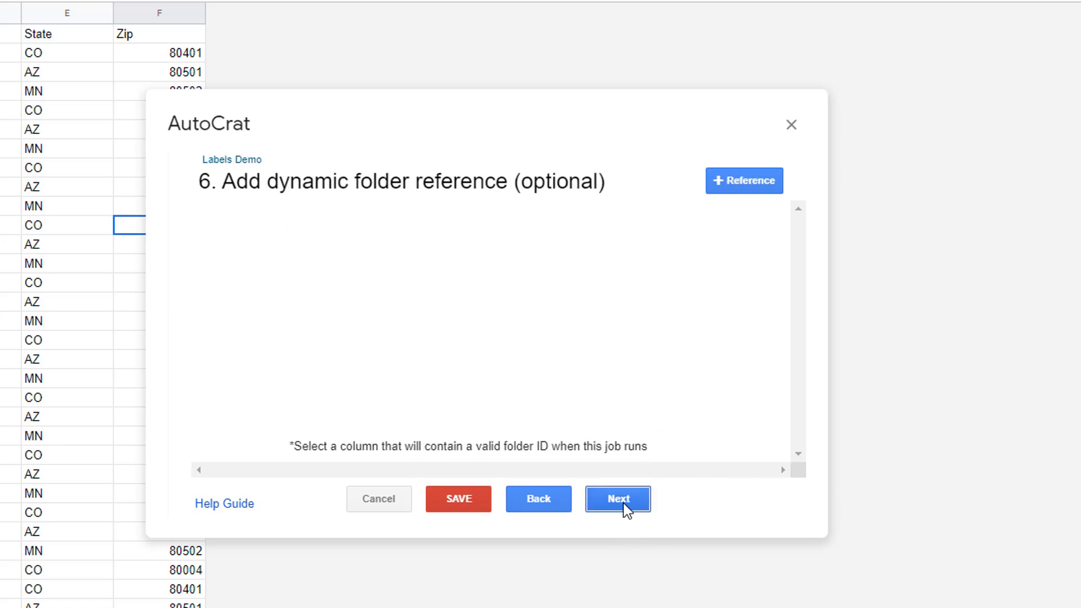
pyautogui.click(626, 503)
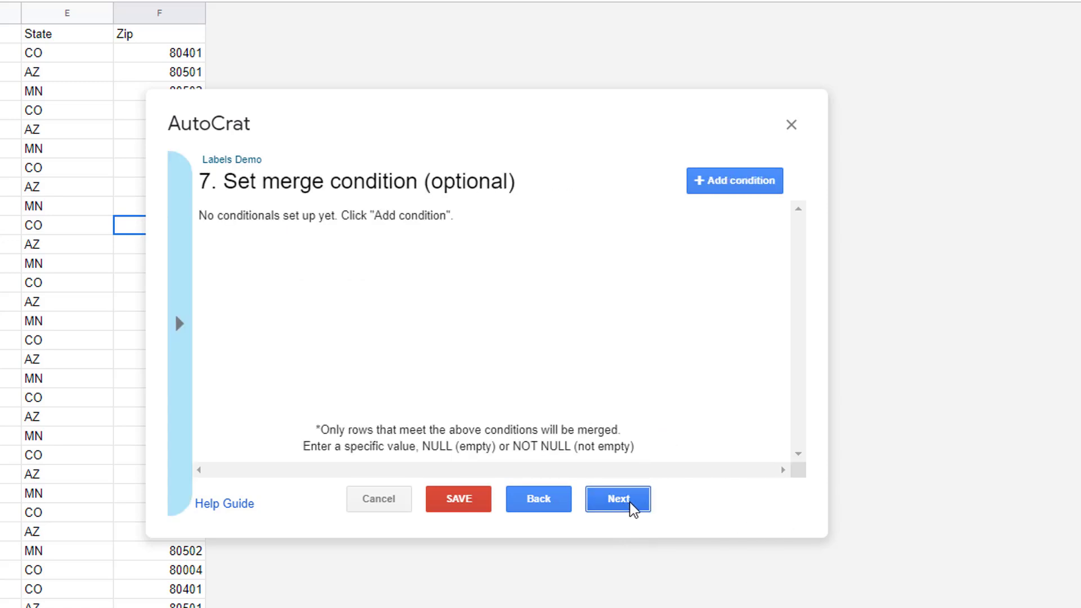
pyautogui.click(625, 503)
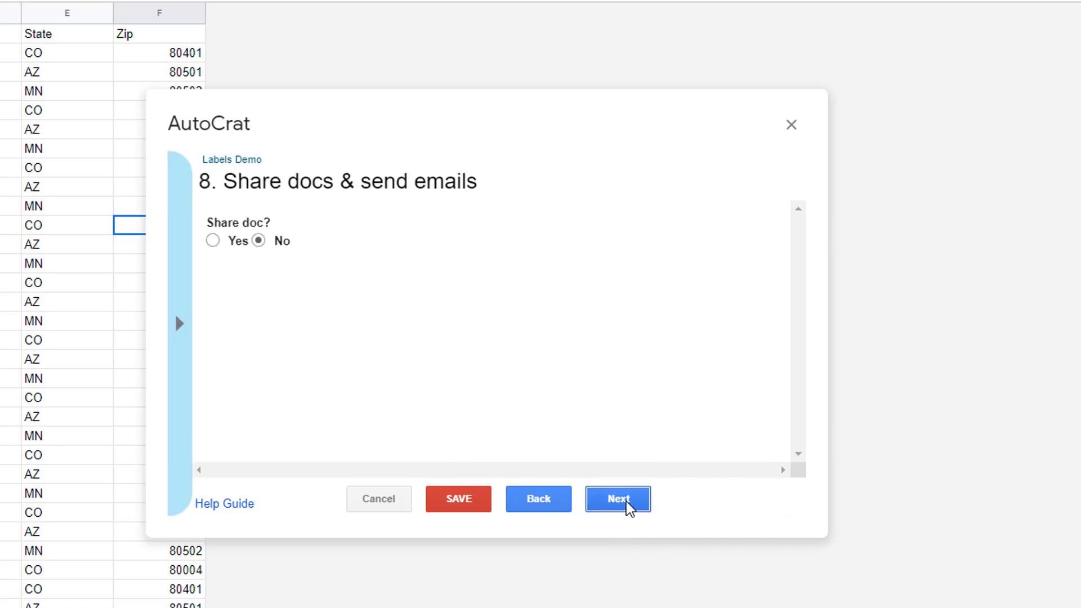
pyautogui.click(626, 501)
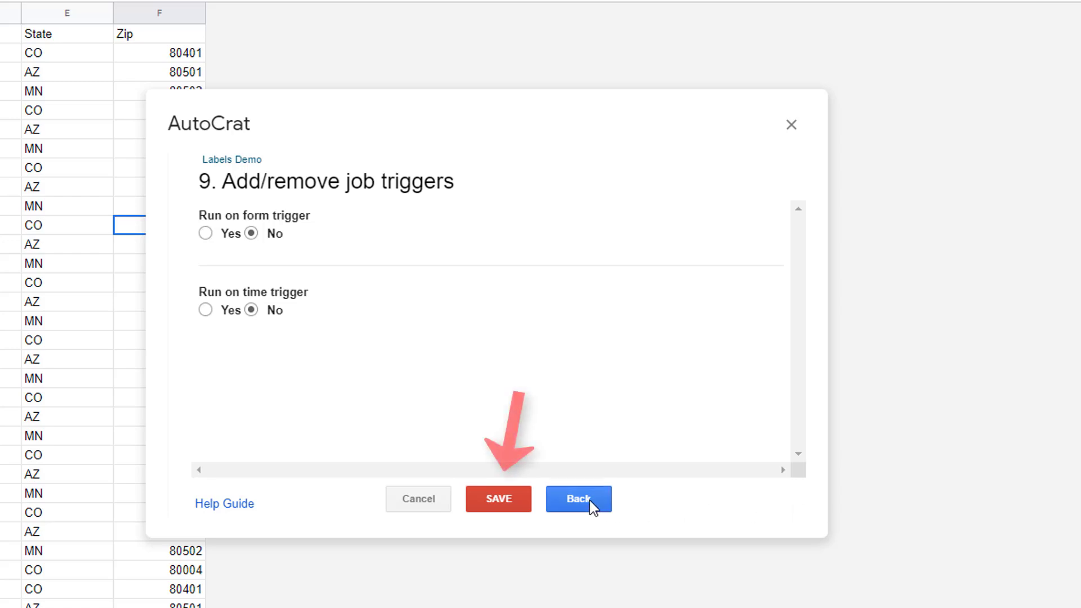
pyautogui.click(499, 501)
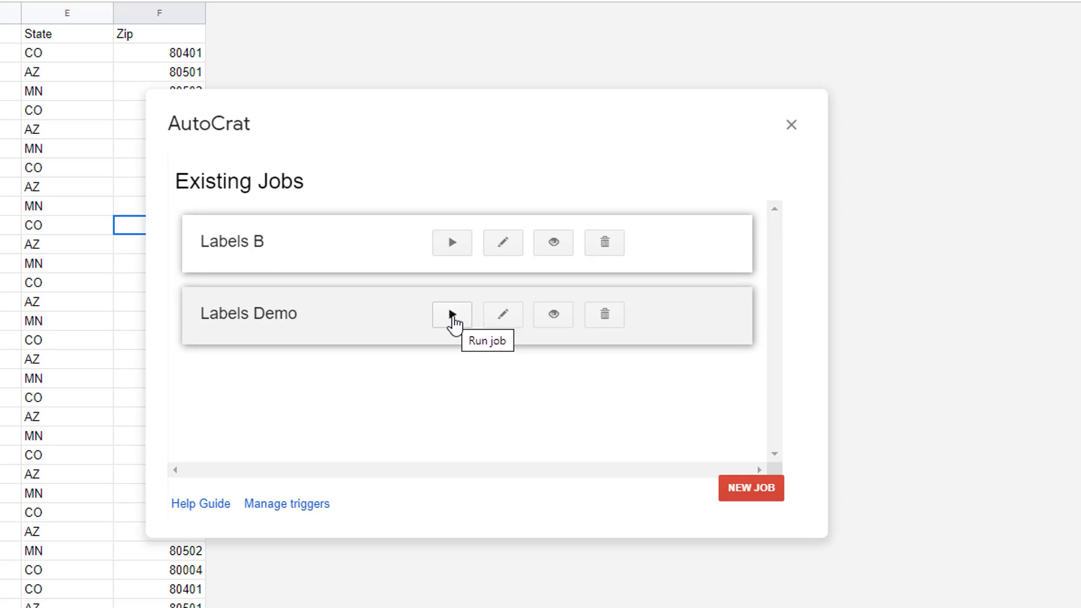
# Step: Run the Labels Demo job, close Autocrat and open the merged document from the first row's Merged Doc URL link
pyautogui.click(452, 319)
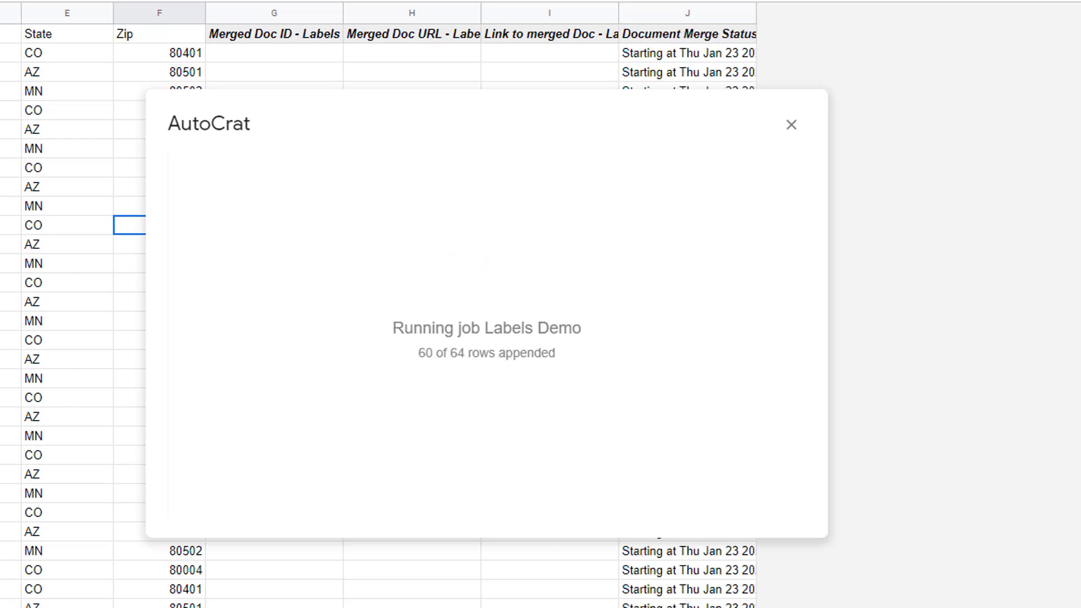
pyautogui.click(789, 135)
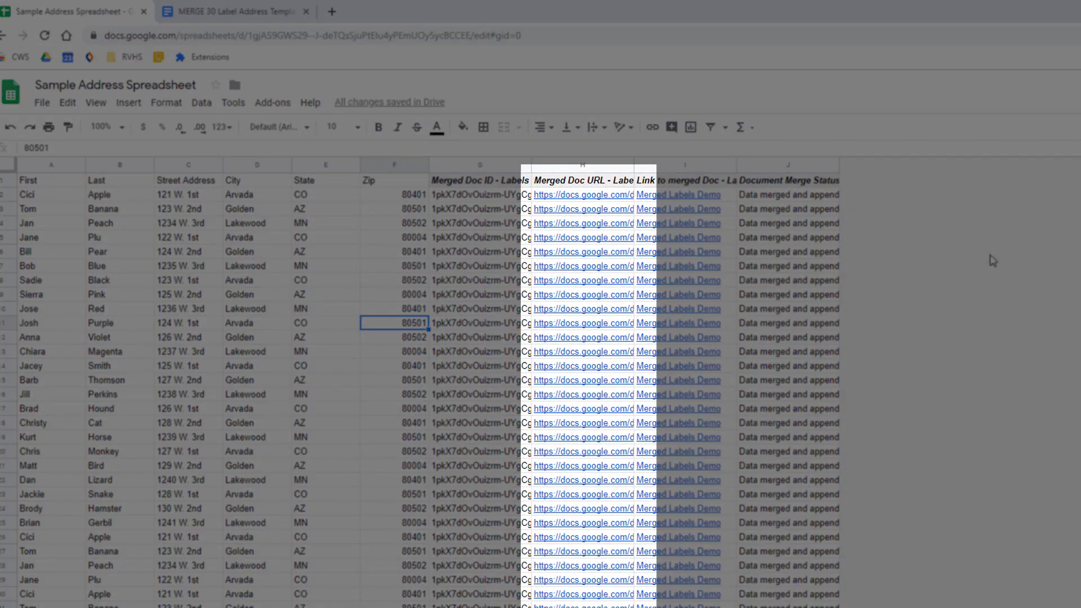
pyautogui.moveTo(566, 198)
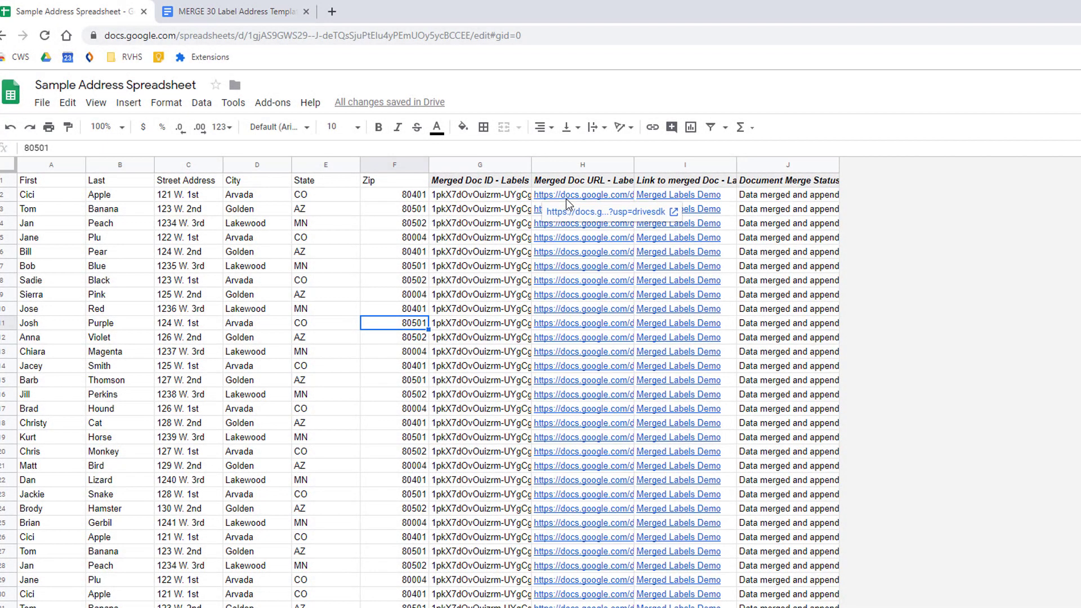
pyautogui.click(566, 198)
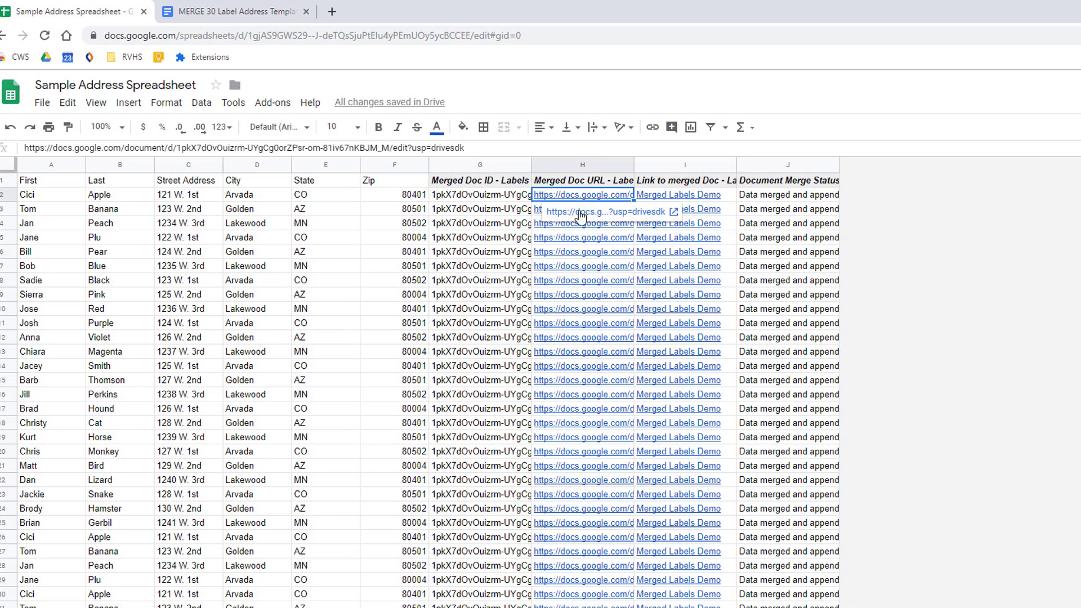
pyautogui.click(581, 213)
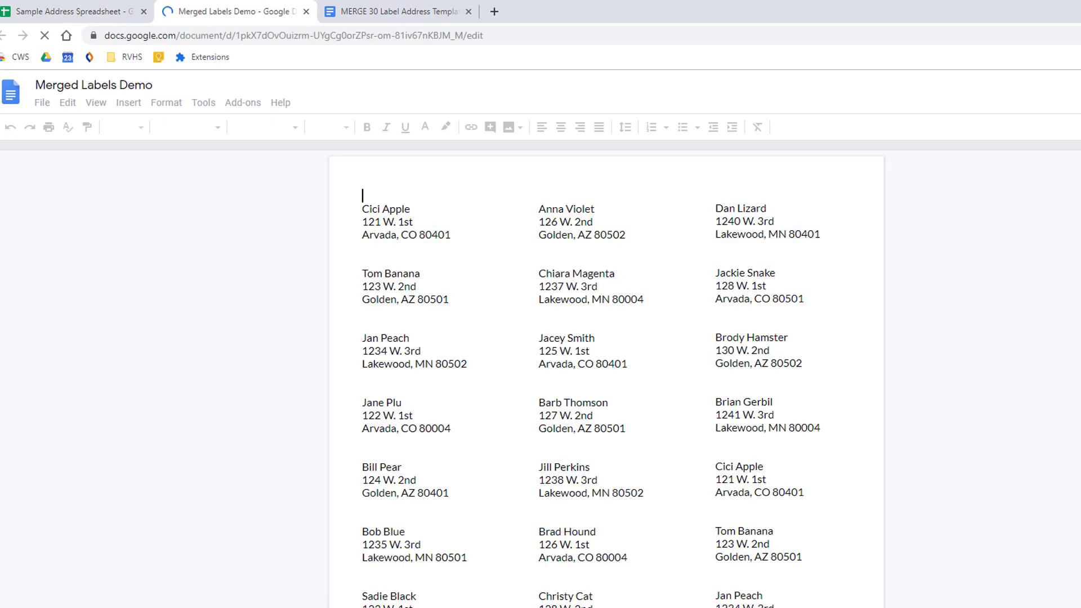
# Step: Review the address labels on each page of the merged document and locate its print option
pyautogui.scroll(-9, 606, 366)
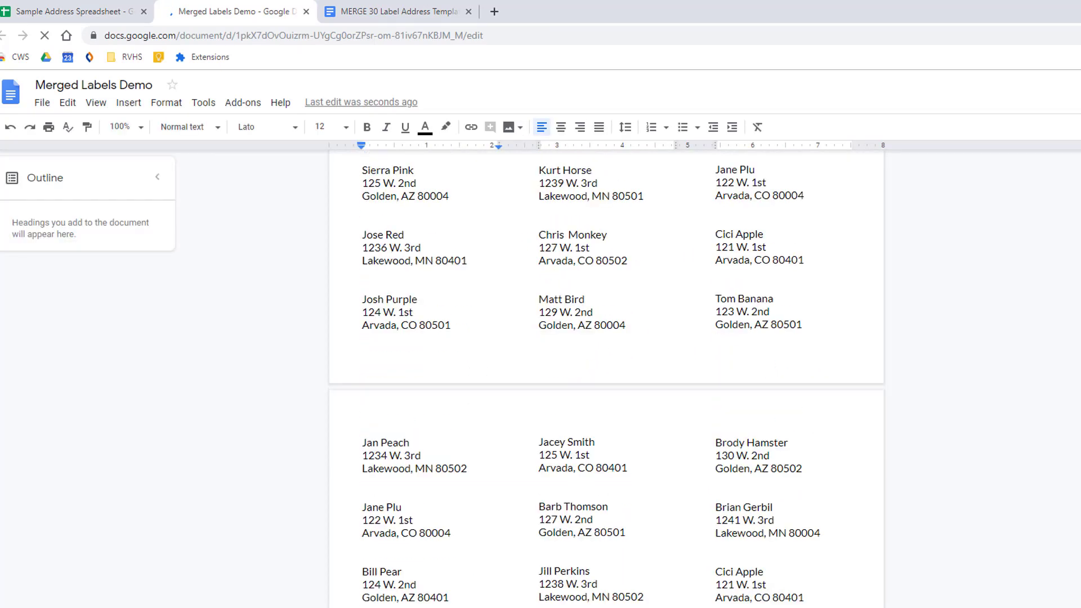
pyautogui.scroll(-11, 606, 366)
pyautogui.scroll(12, 607, 367)
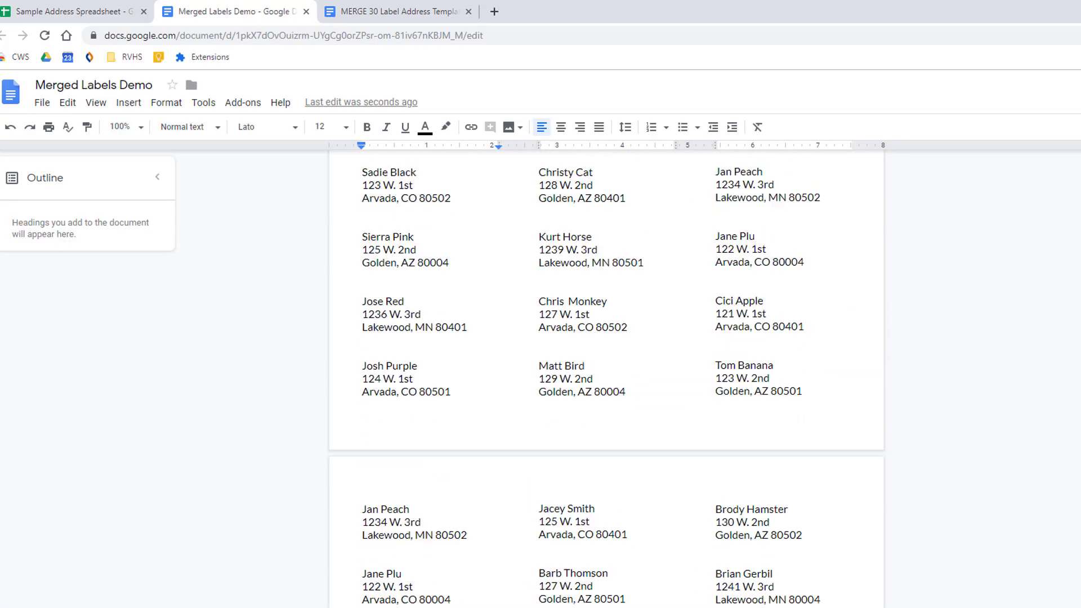
pyautogui.scroll(7, 607, 366)
pyautogui.click(48, 127)
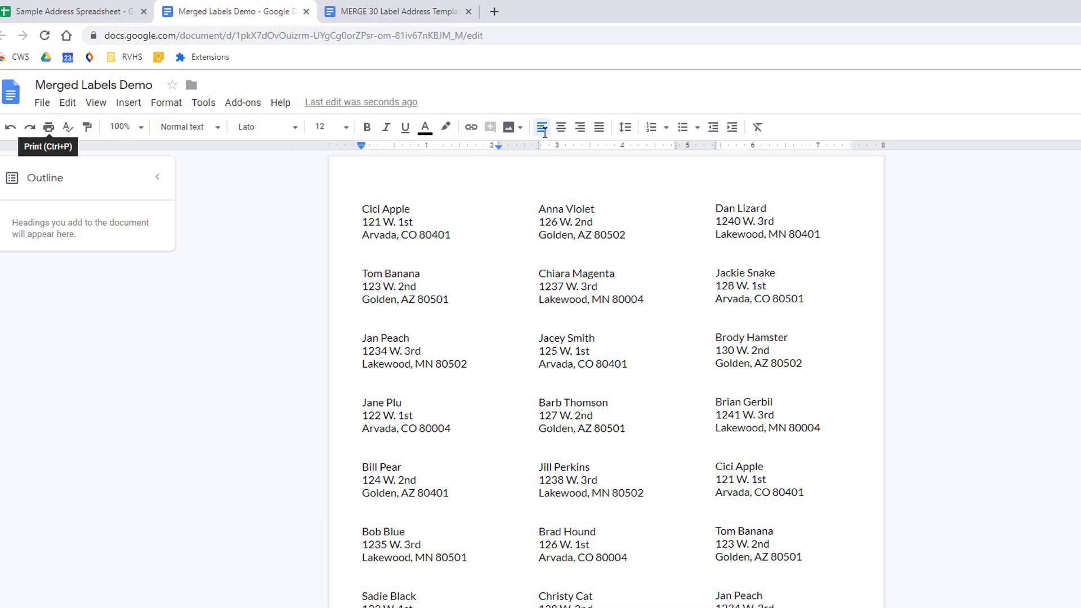
# Step: Return to the Sample Address Spreadsheet and delete the merge output columns G through J
pyautogui.click(87, 11)
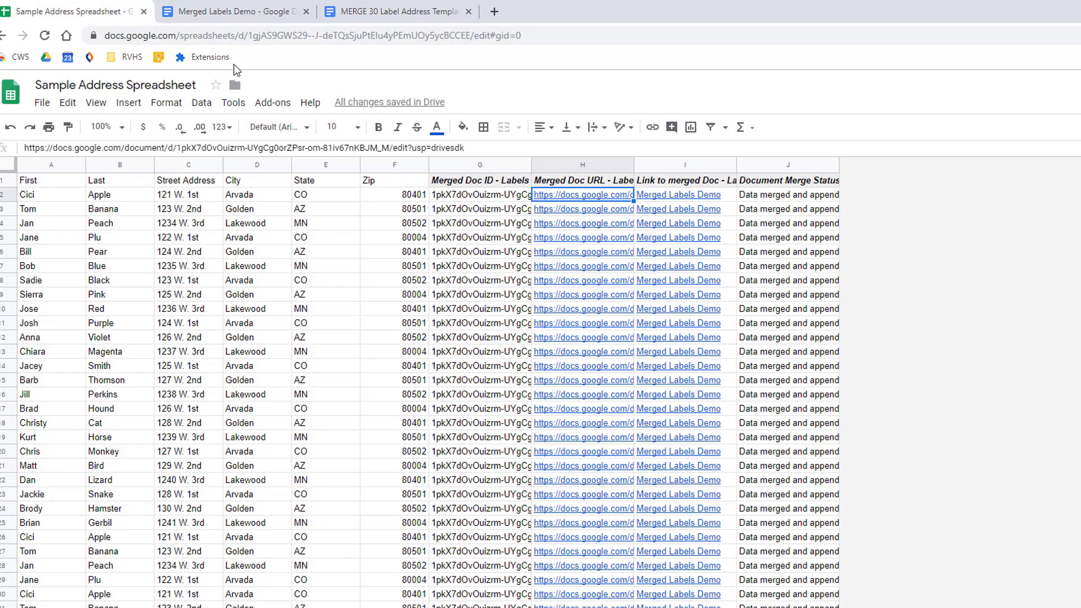
pyautogui.moveTo(495, 165); pyautogui.dragTo(758, 195)
pyautogui.rightClick(758, 195)
pyautogui.click(806, 282)
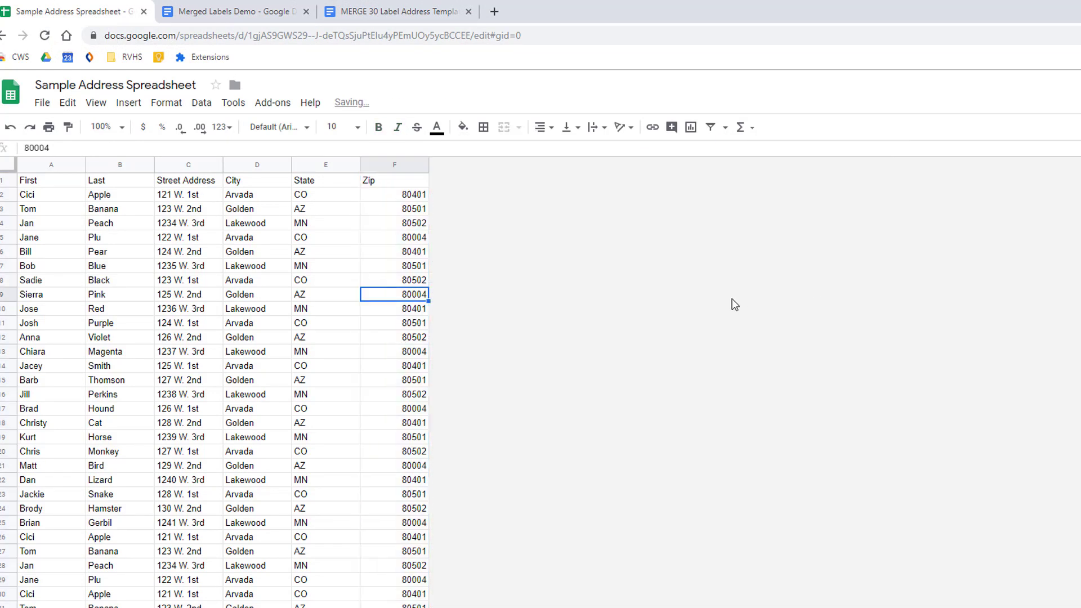
# Step: Open Autocrat again from the Sample Address Spreadsheet
pyautogui.click(273, 102)
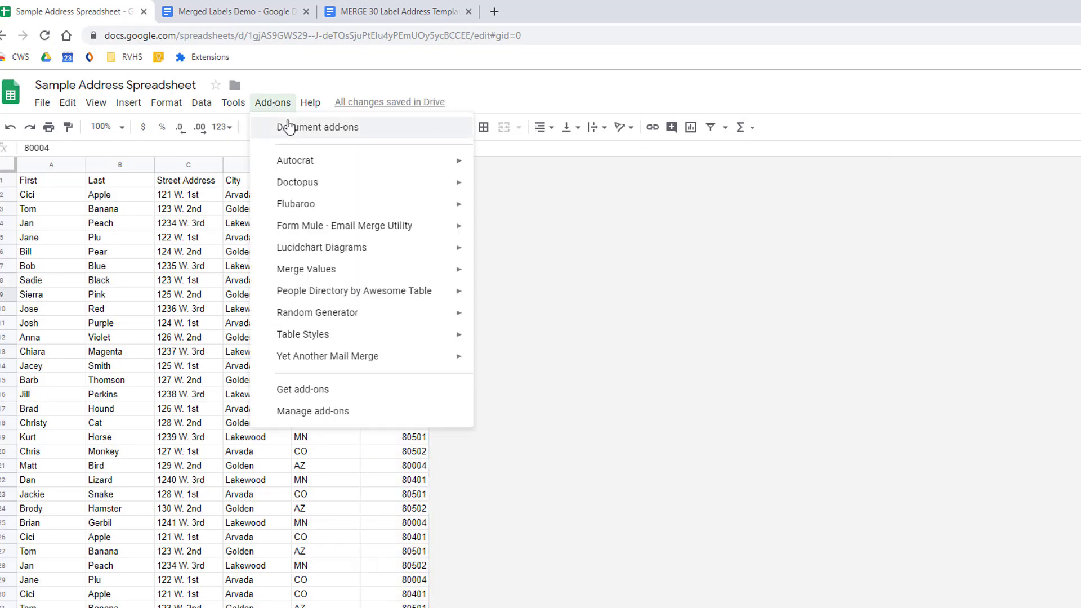
pyautogui.moveTo(399, 174)
pyautogui.click(535, 168)
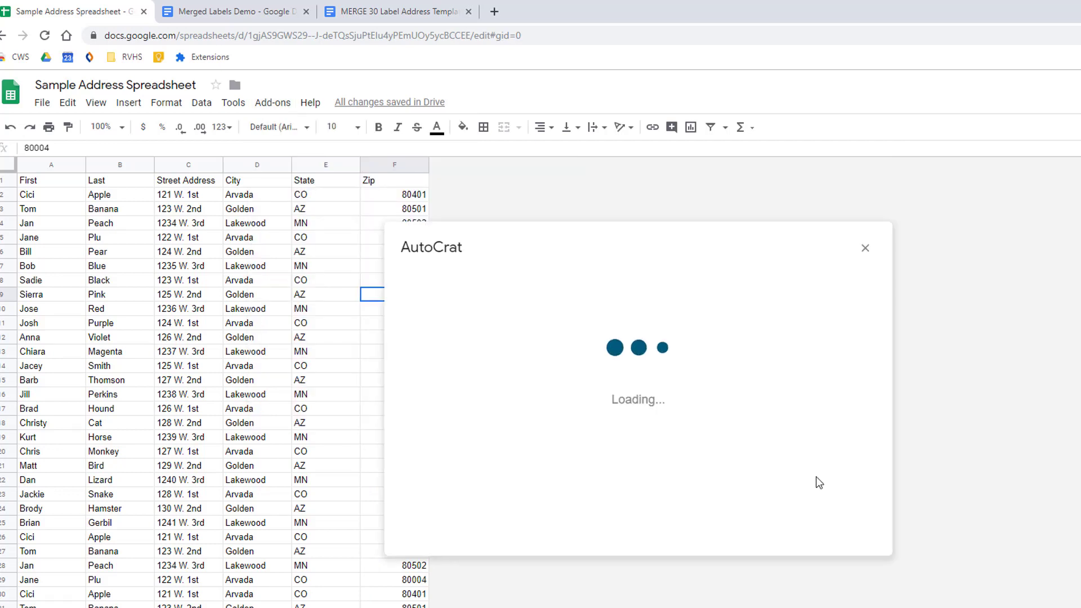